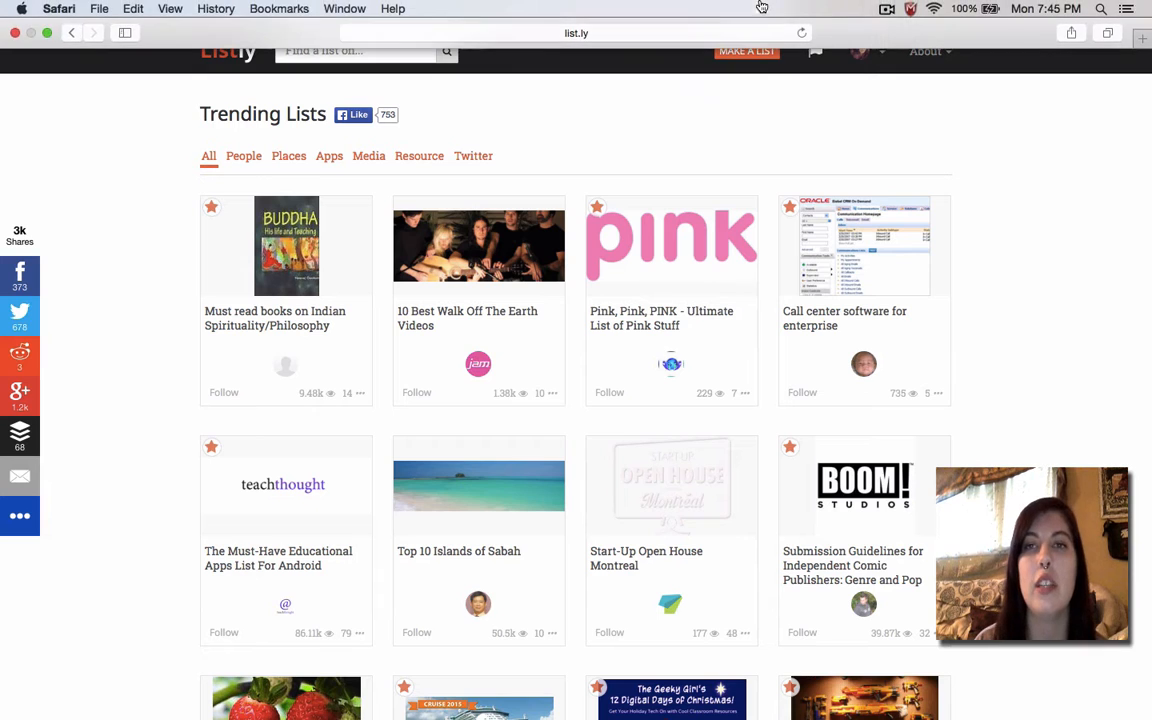
Step: Start a new list and review its layout options, keeping the Magazine layout, along with the description and tags fields
click(743, 55)
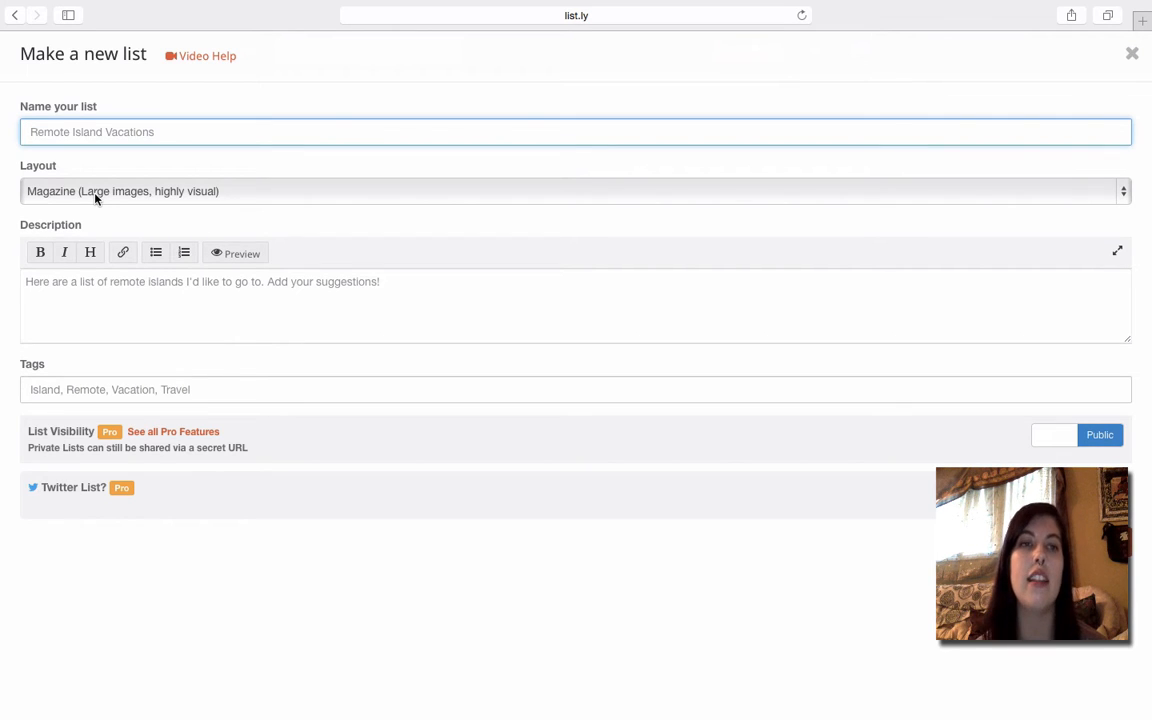
click(1123, 194)
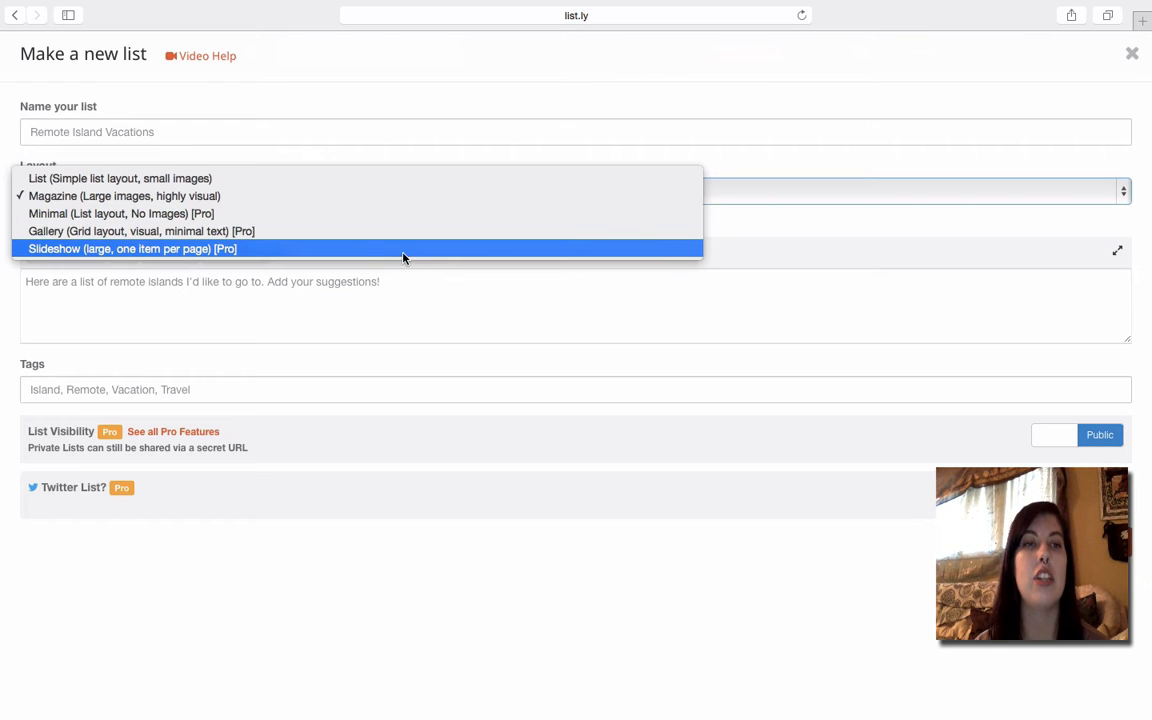
click(774, 222)
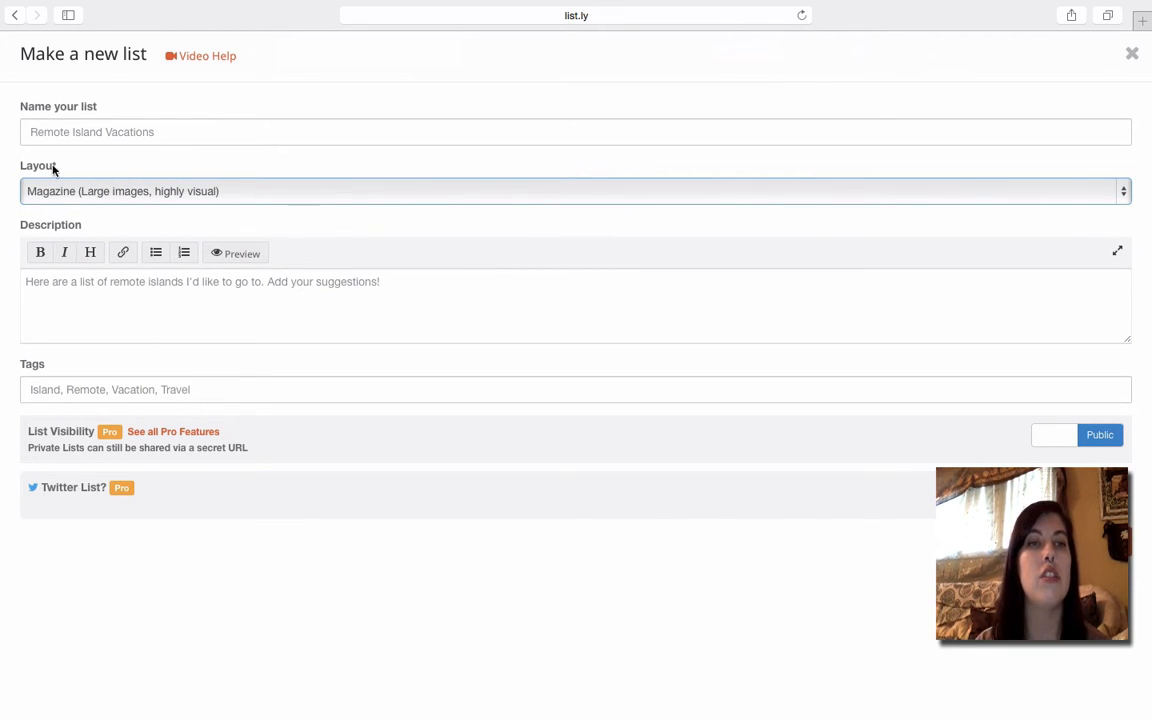
click(133, 307)
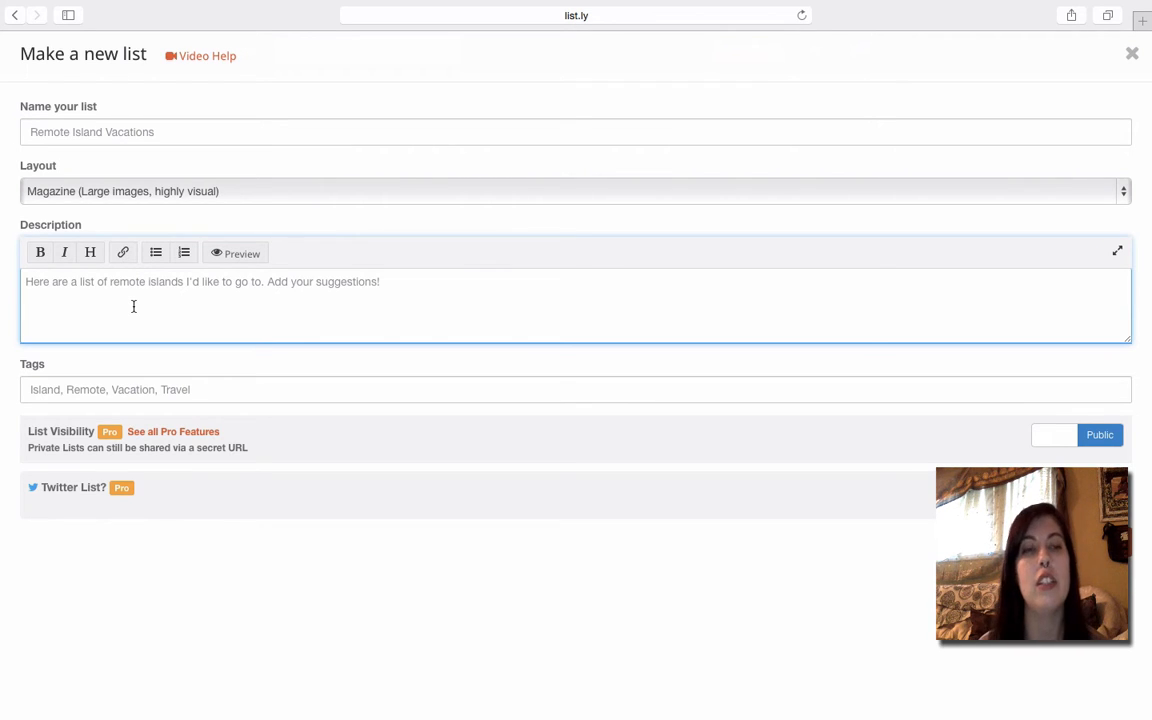
click(39, 388)
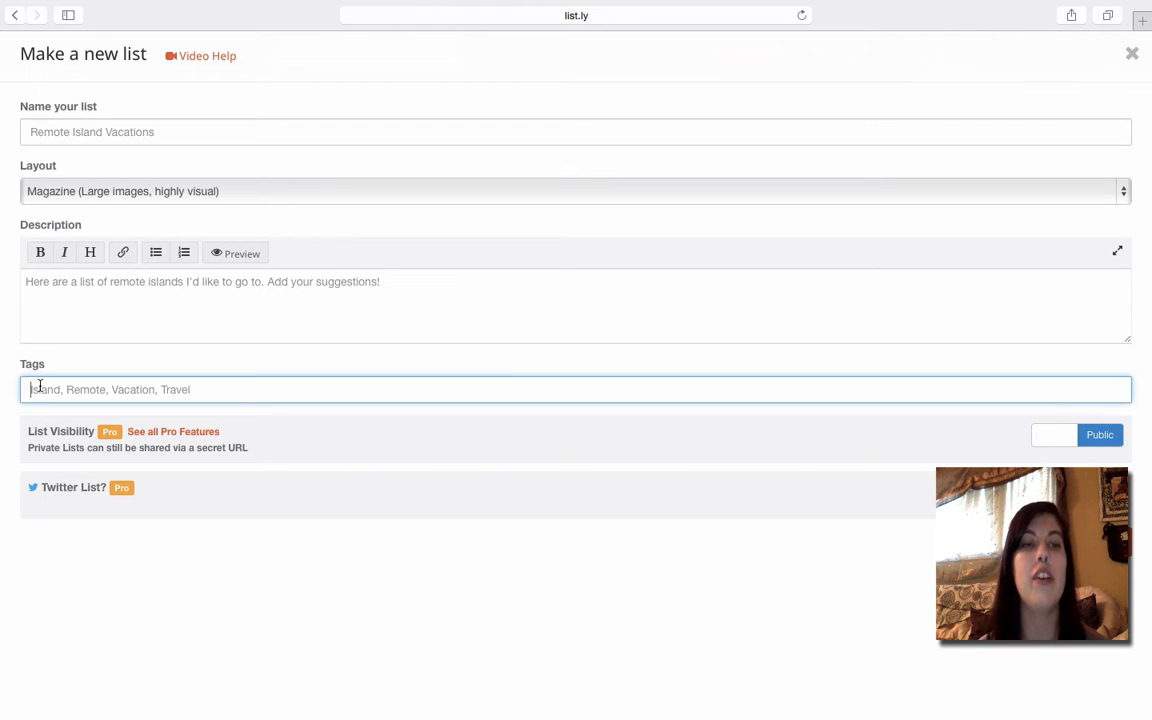
Step: Name the new list "10 Best Places to Visit in London"
click(66, 131)
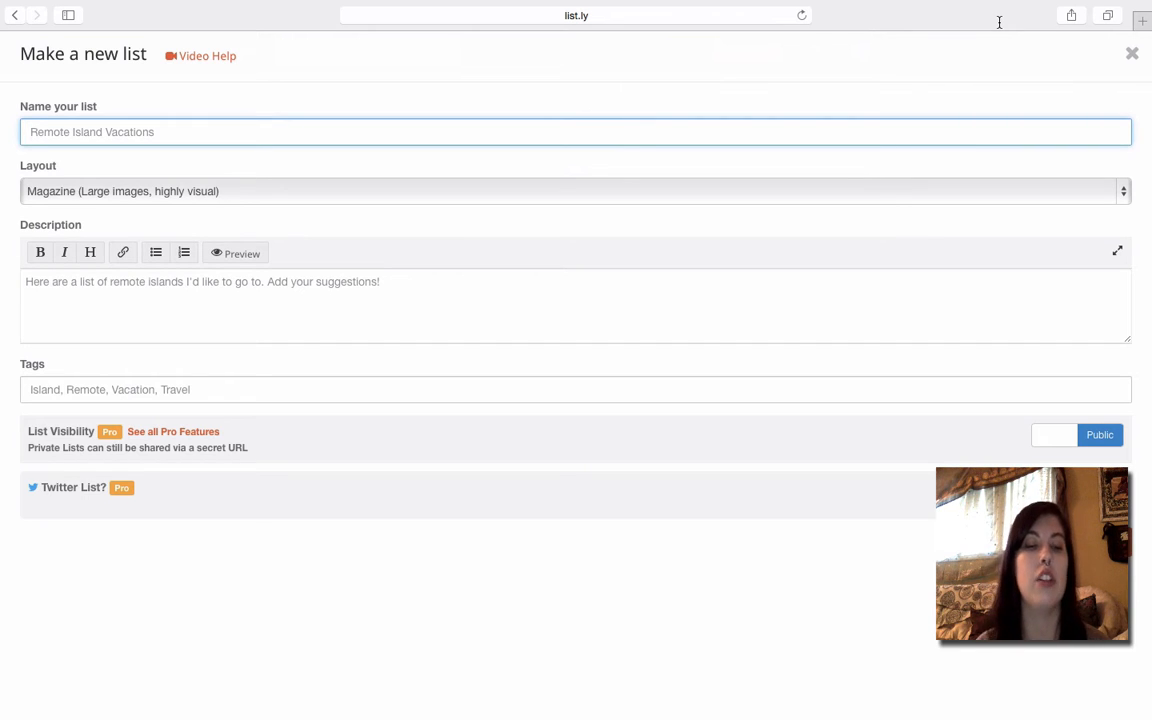
text(10 )
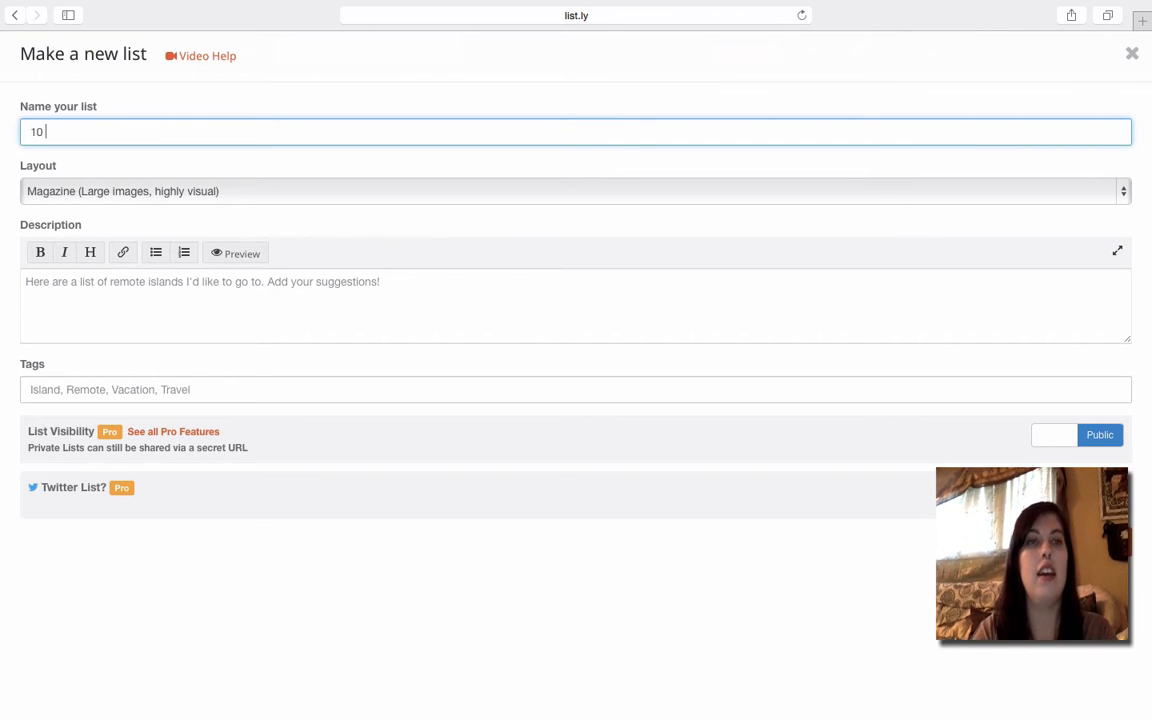
text(Best Plac)
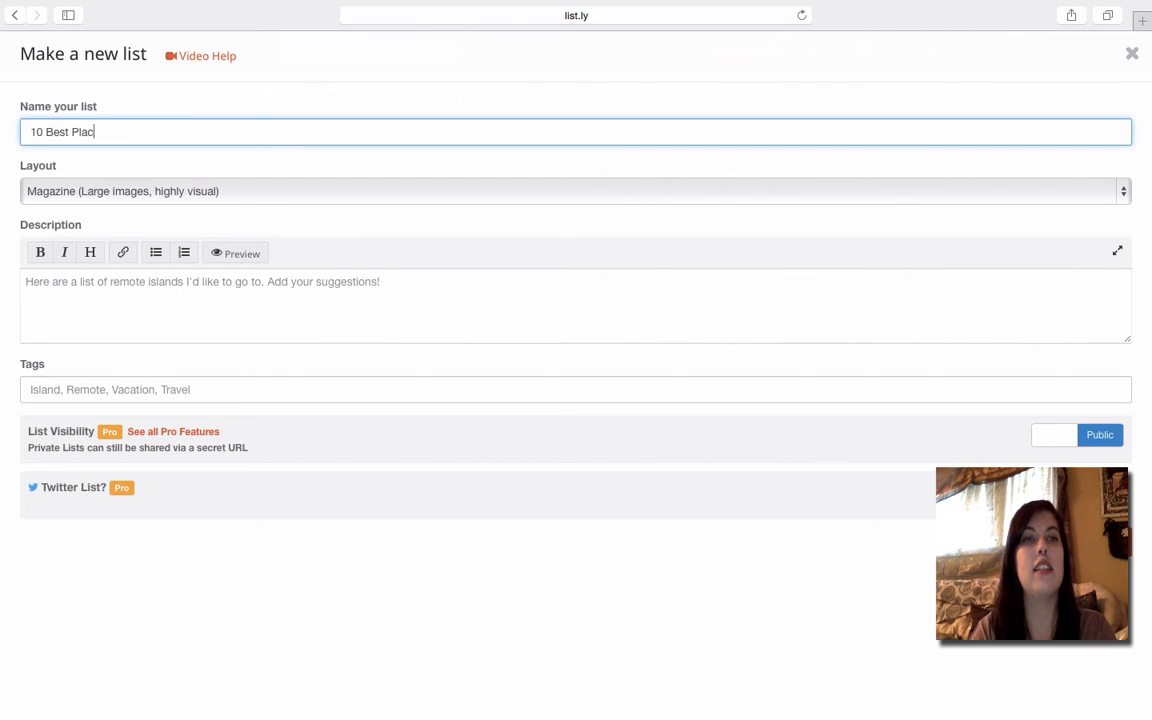
text(es to Visit in London)
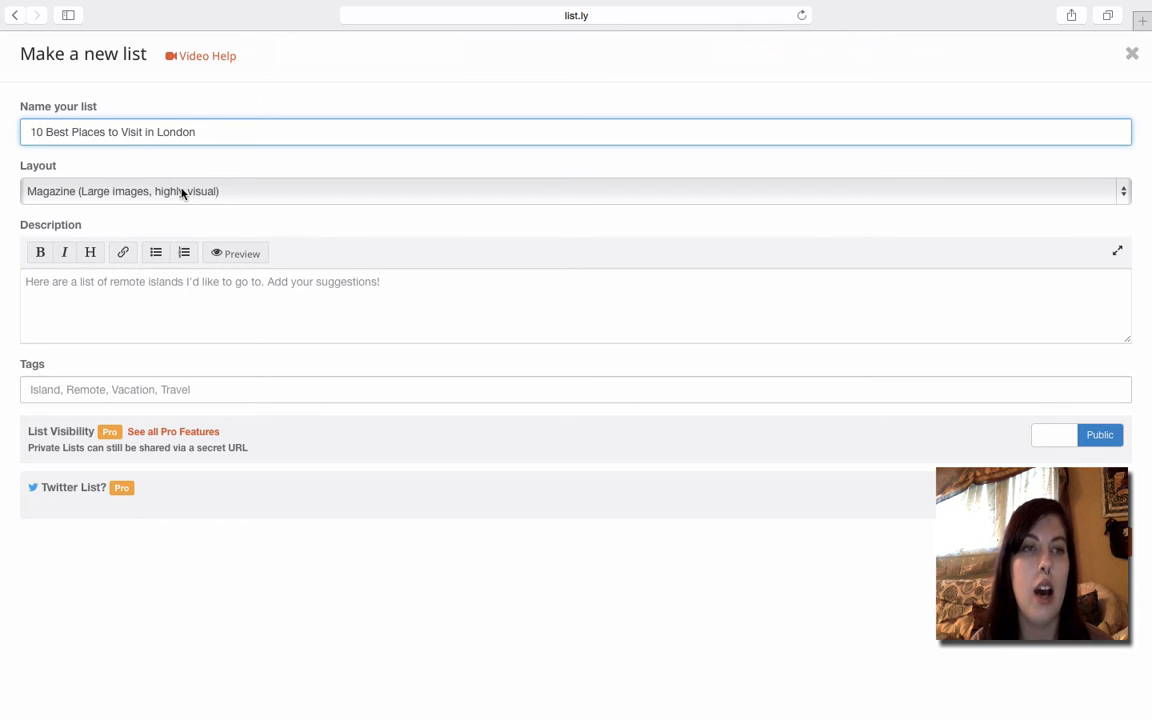
Step: Enter the list description "These are the best places to visit in London!"
click(88, 282)
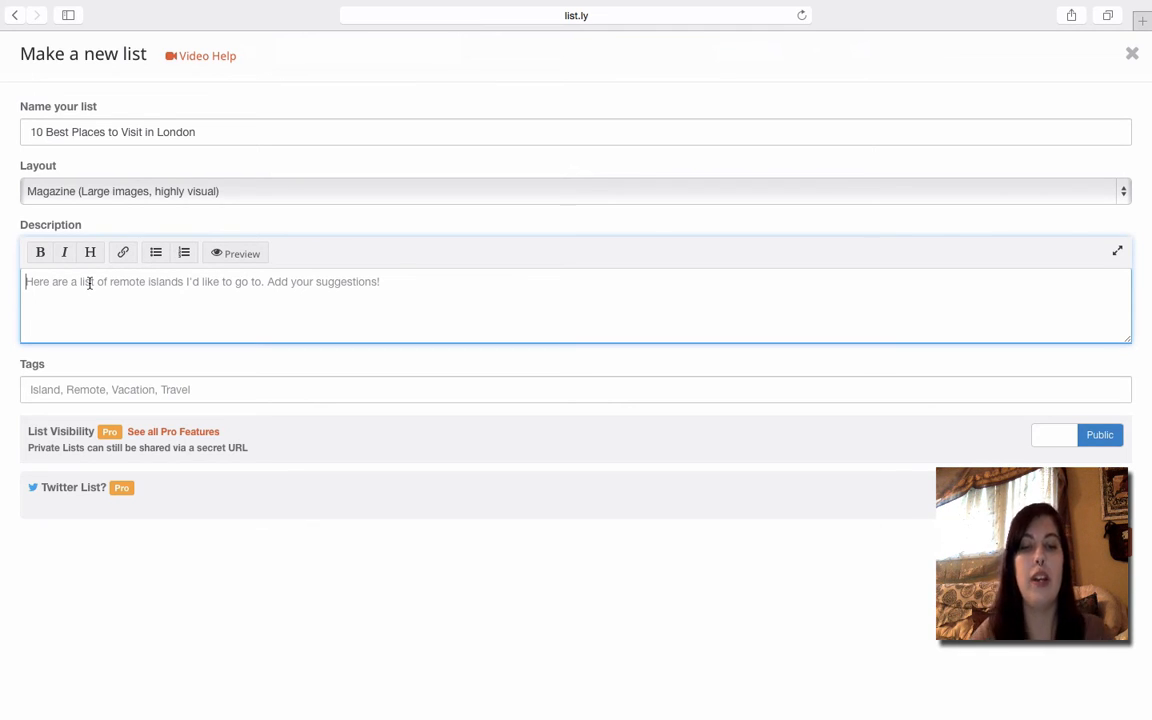
text(These are)
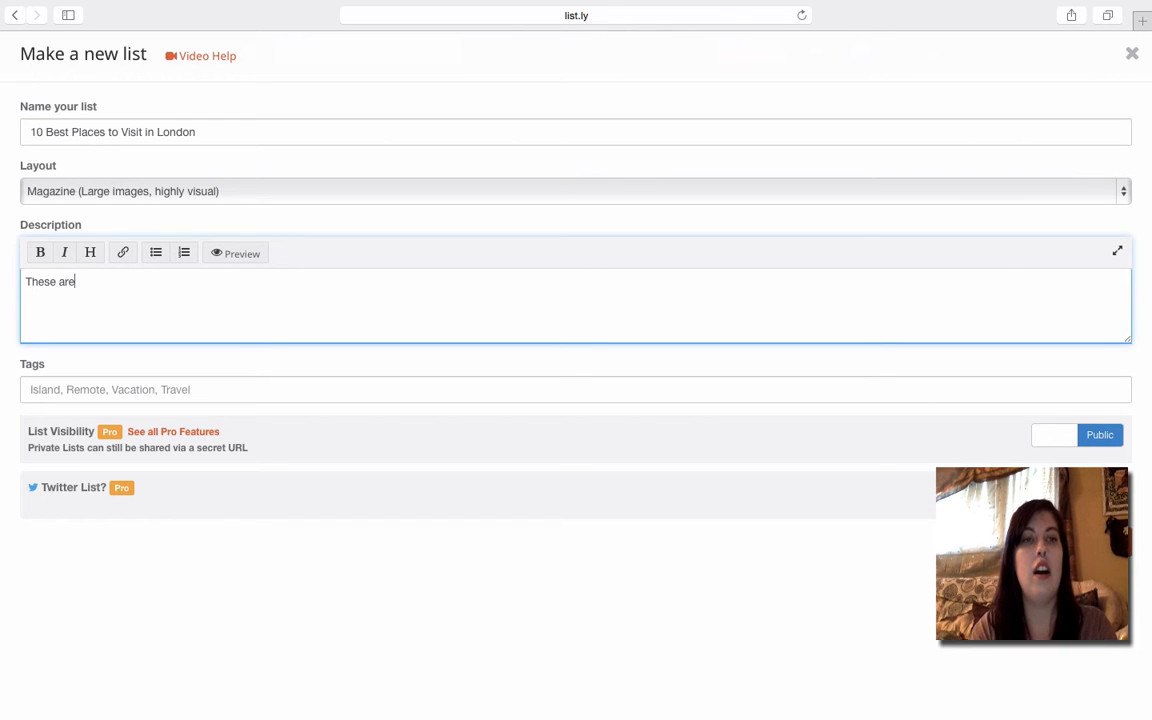
text( the best place)
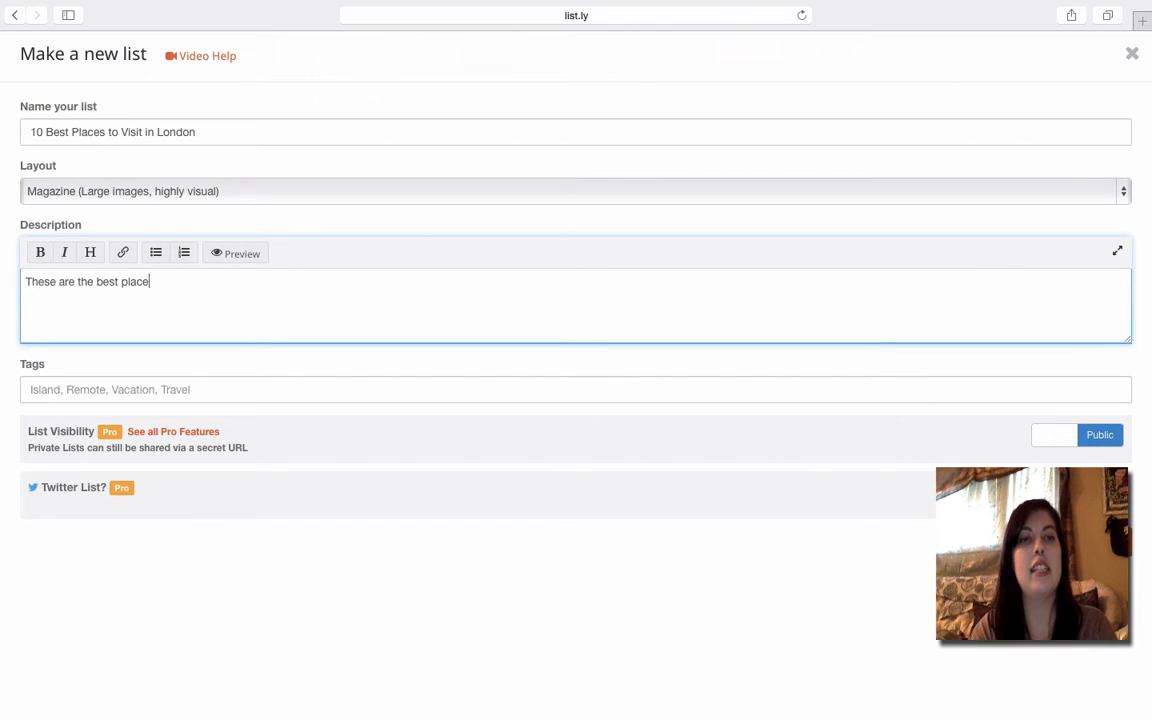
text(s to visit in )
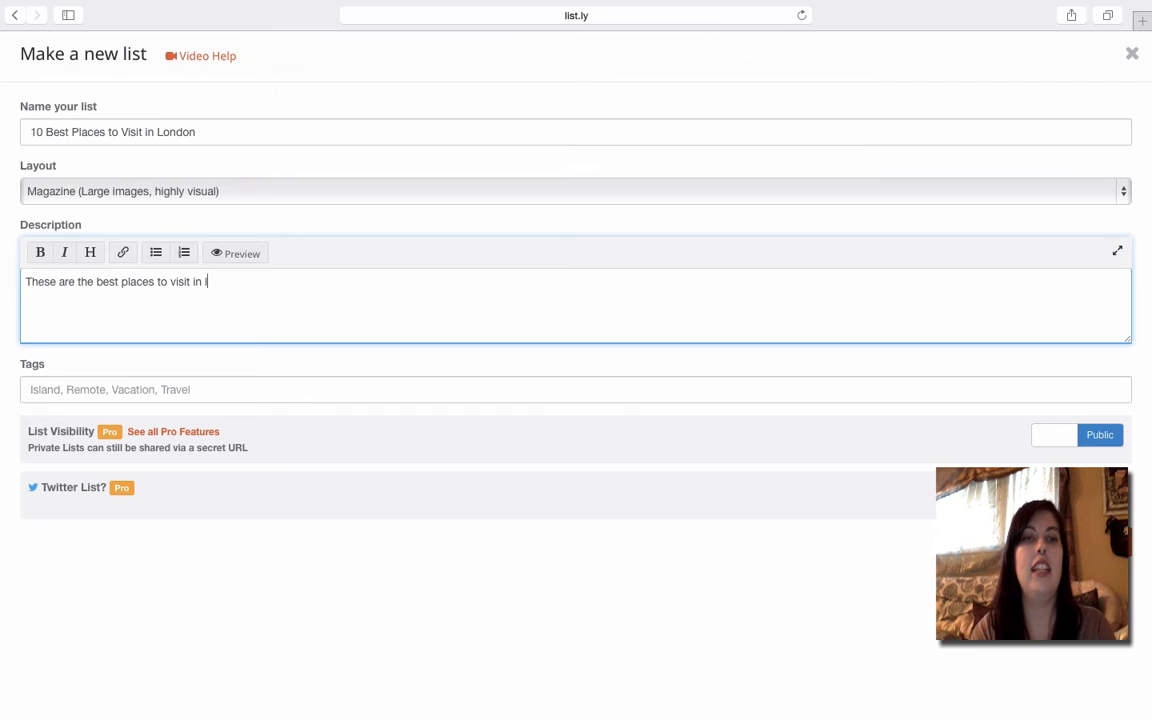
text(London!)
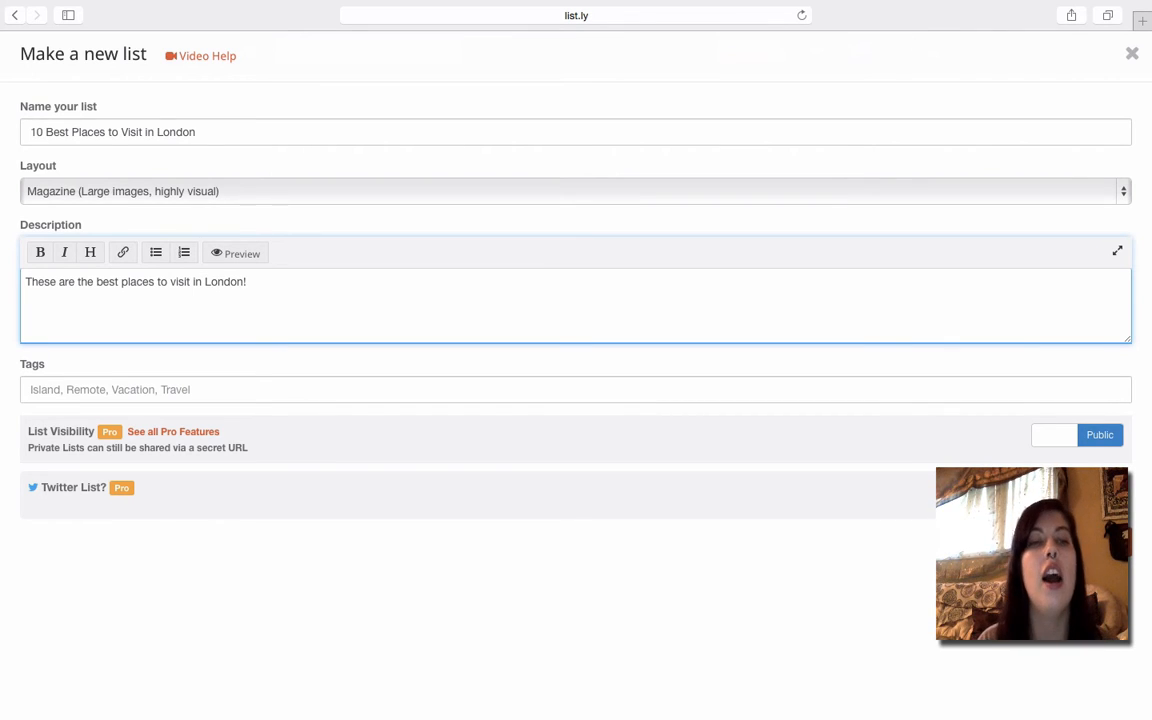
Step: Tag the list with "london, travel, big ben," and save it
click(65, 393)
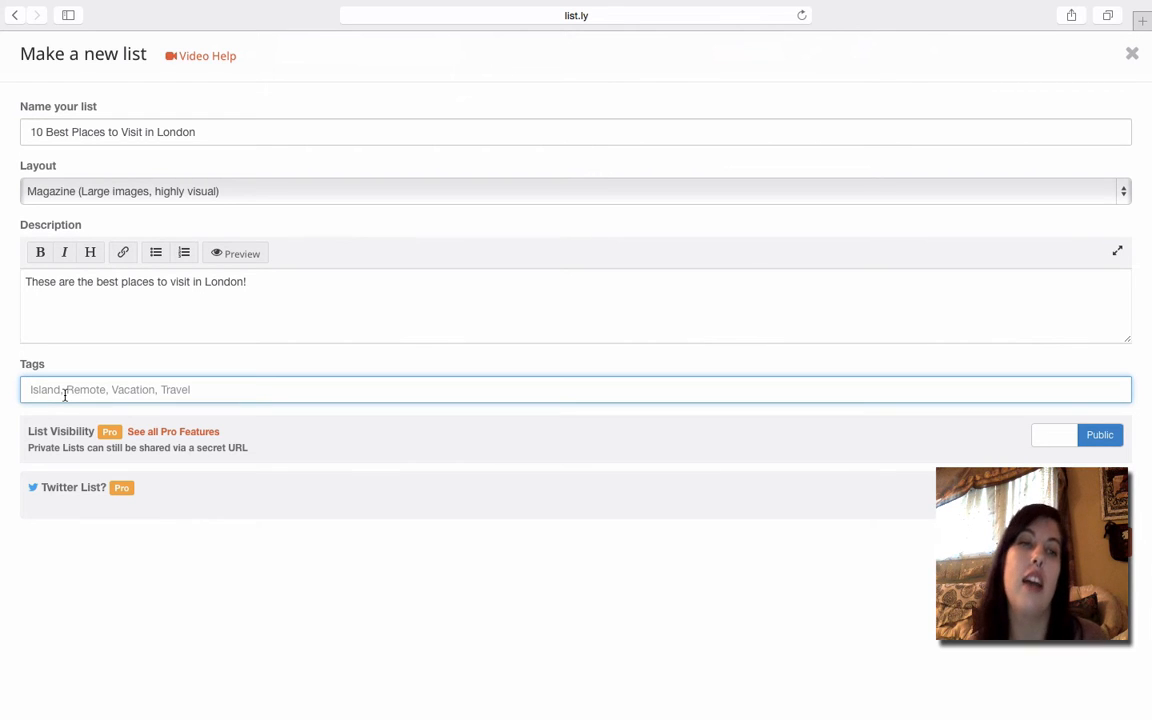
text(lon)
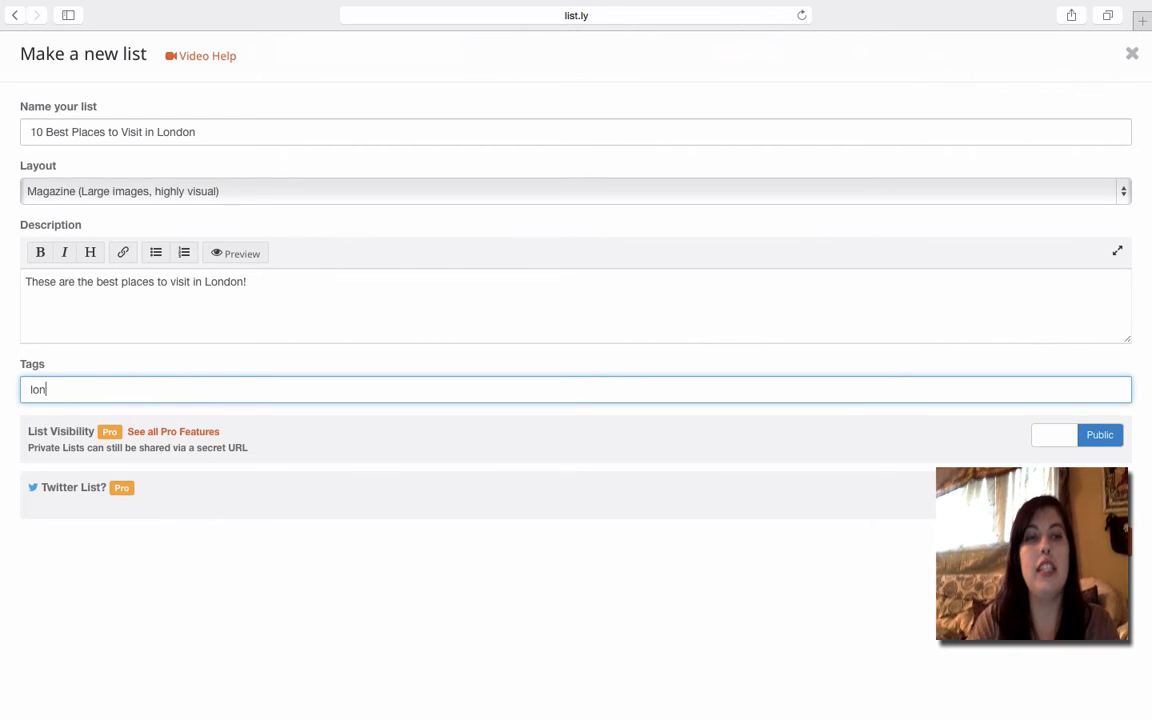
text(don, tra)
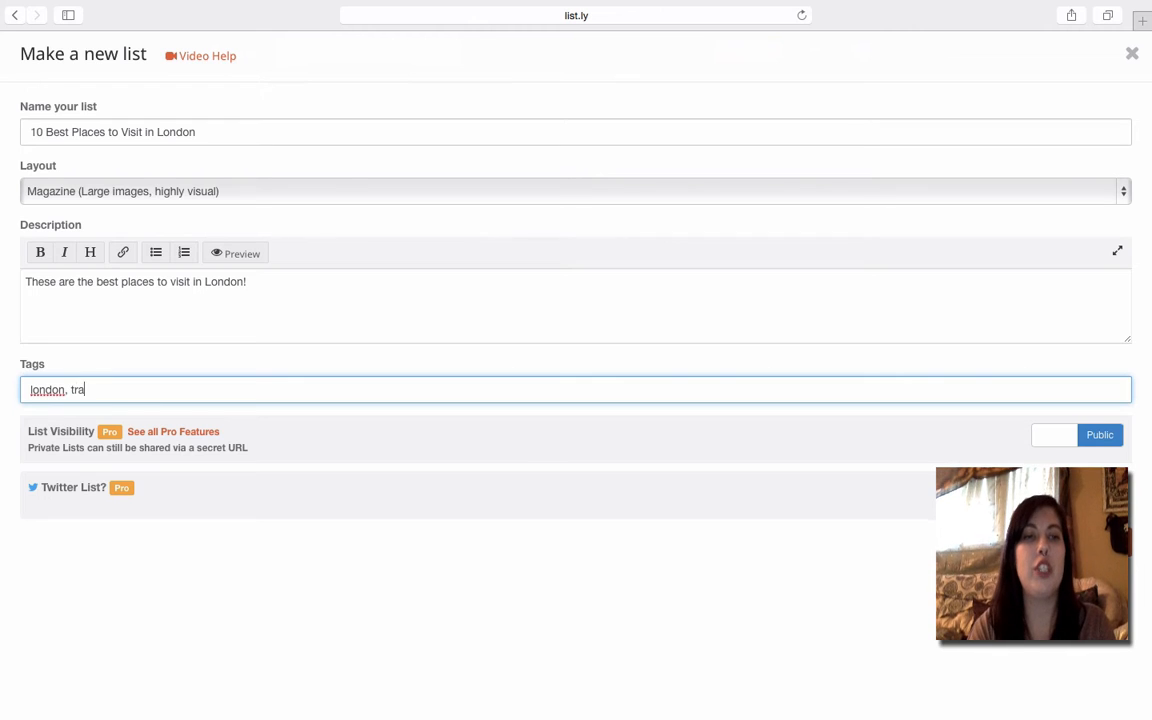
text(vel, big )
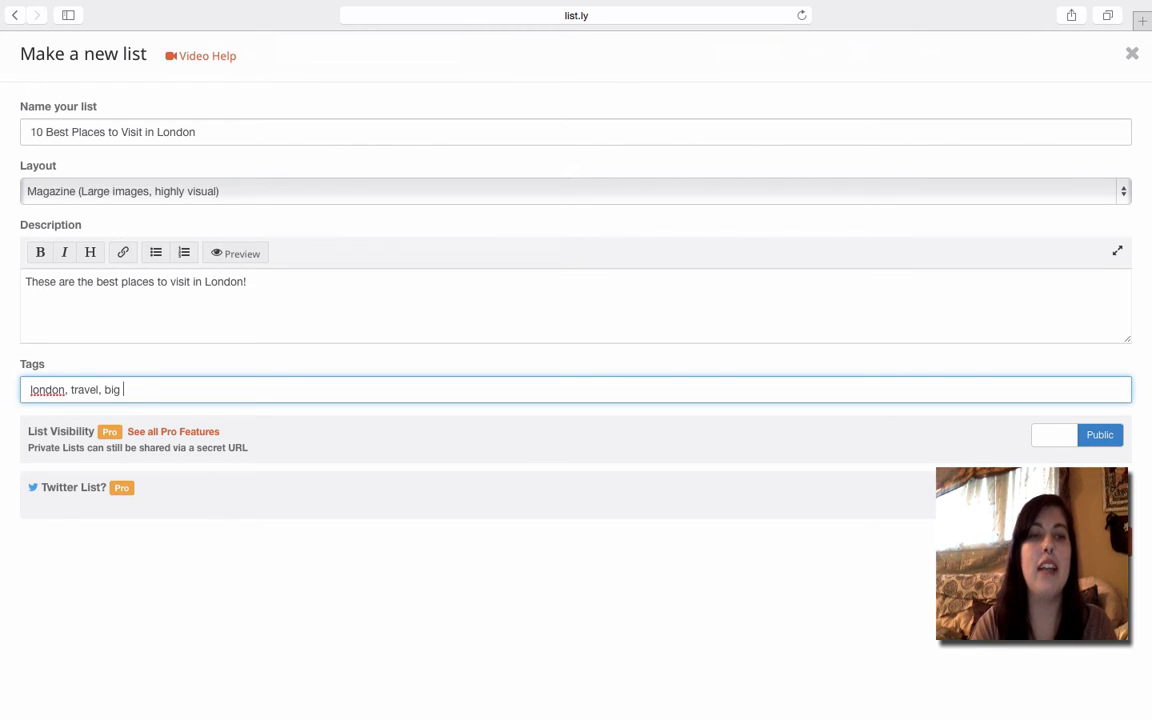
text(ben,)
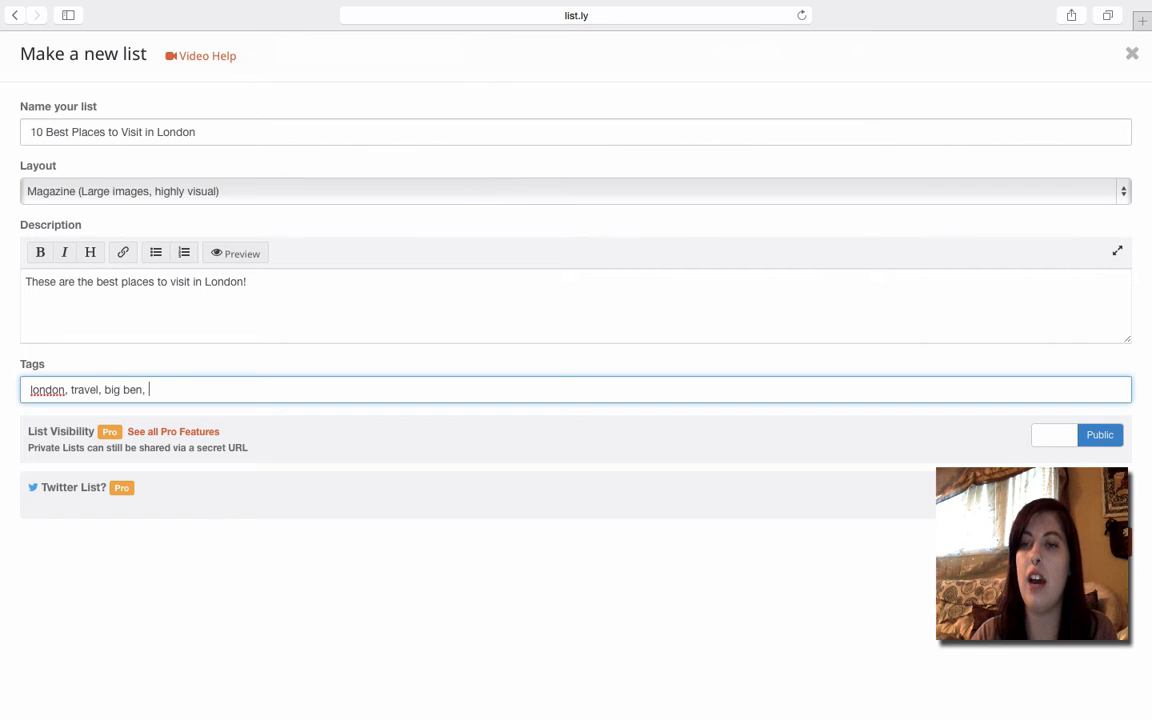
click(1090, 548)
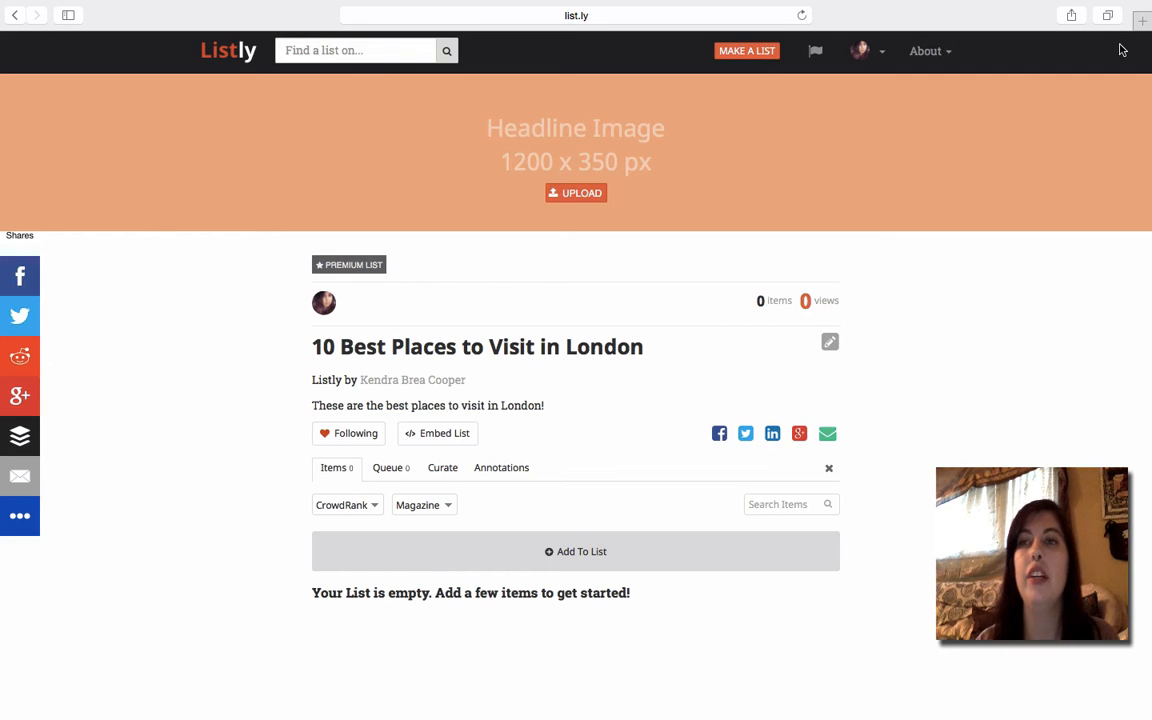
Step: View the headline image of the list "Filming for Fond Memories: 10 Film Remakes to Hit Theatres Soon." in a new tab and return to the London list
key(super+t)
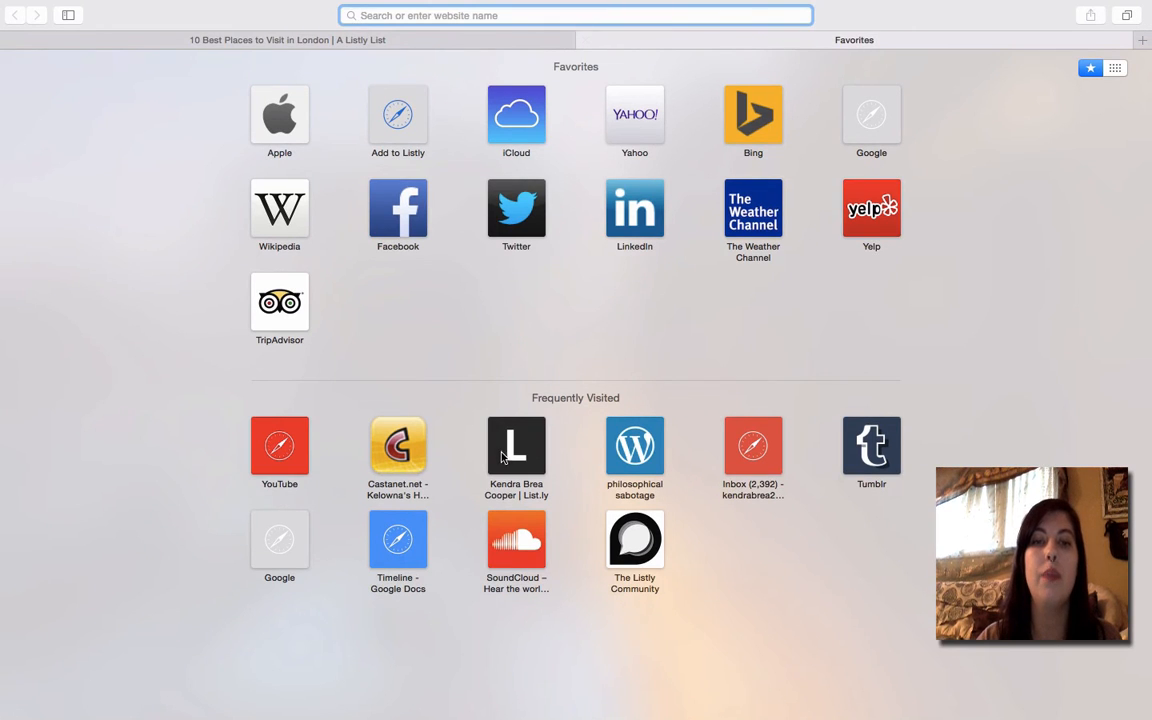
text(list.ly)
key(Return)
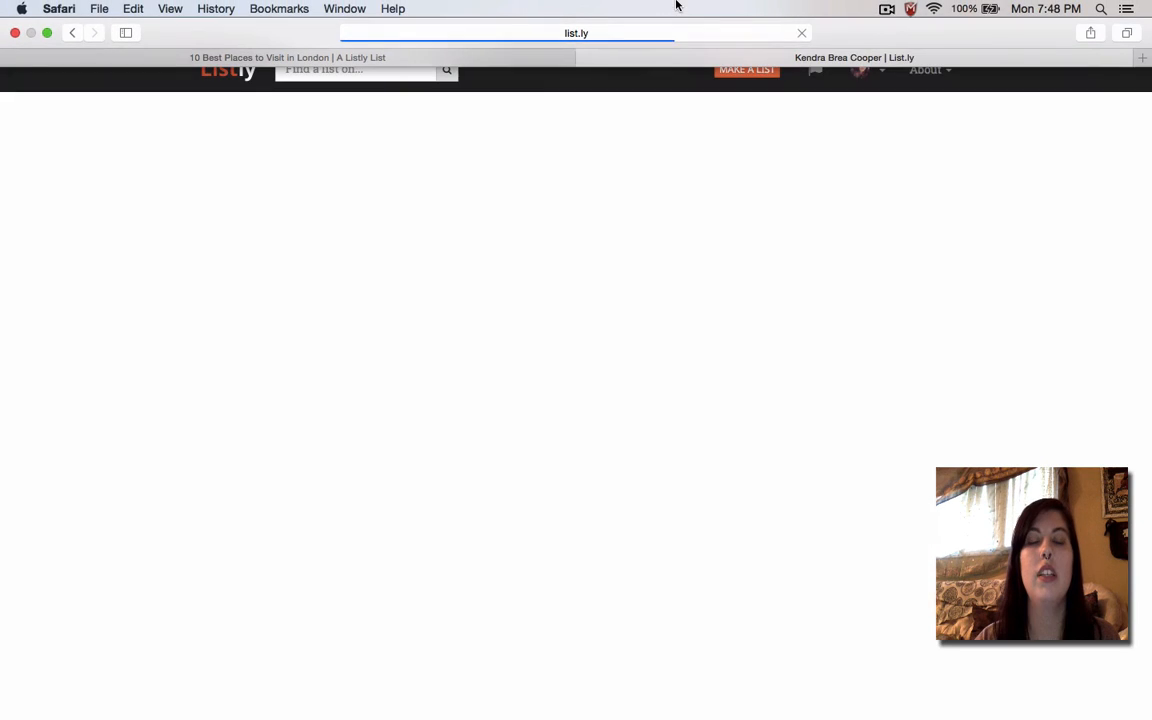
scroll(517, 418, down, 3)
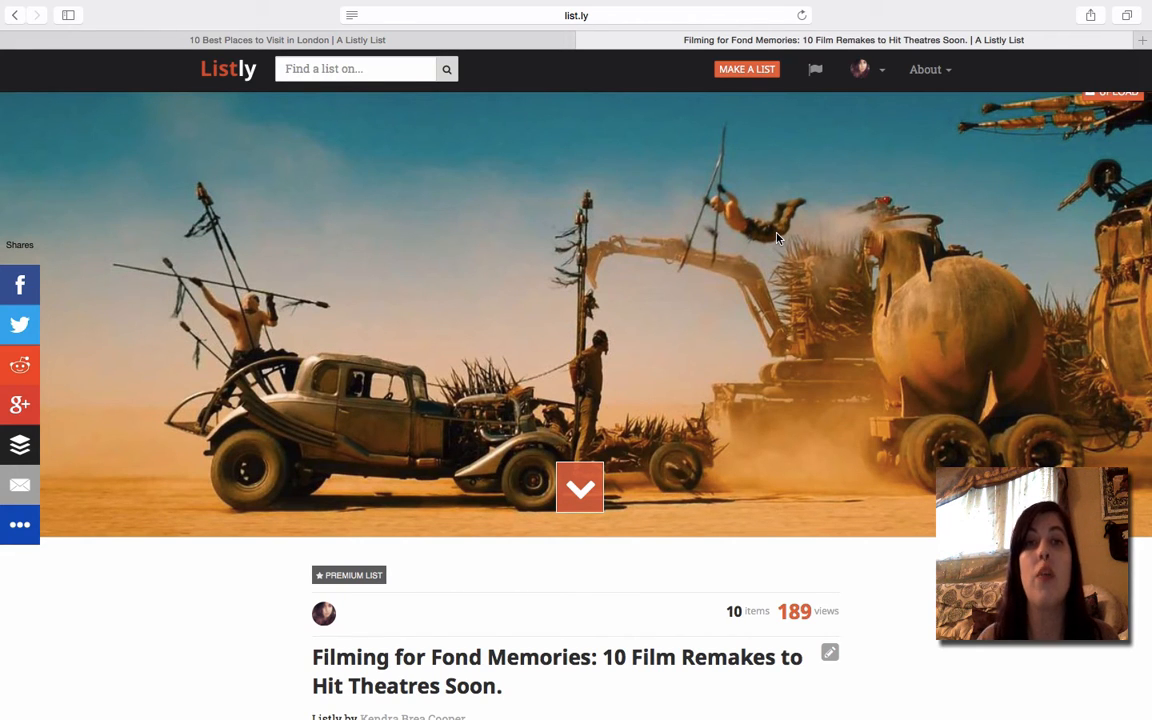
click(241, 45)
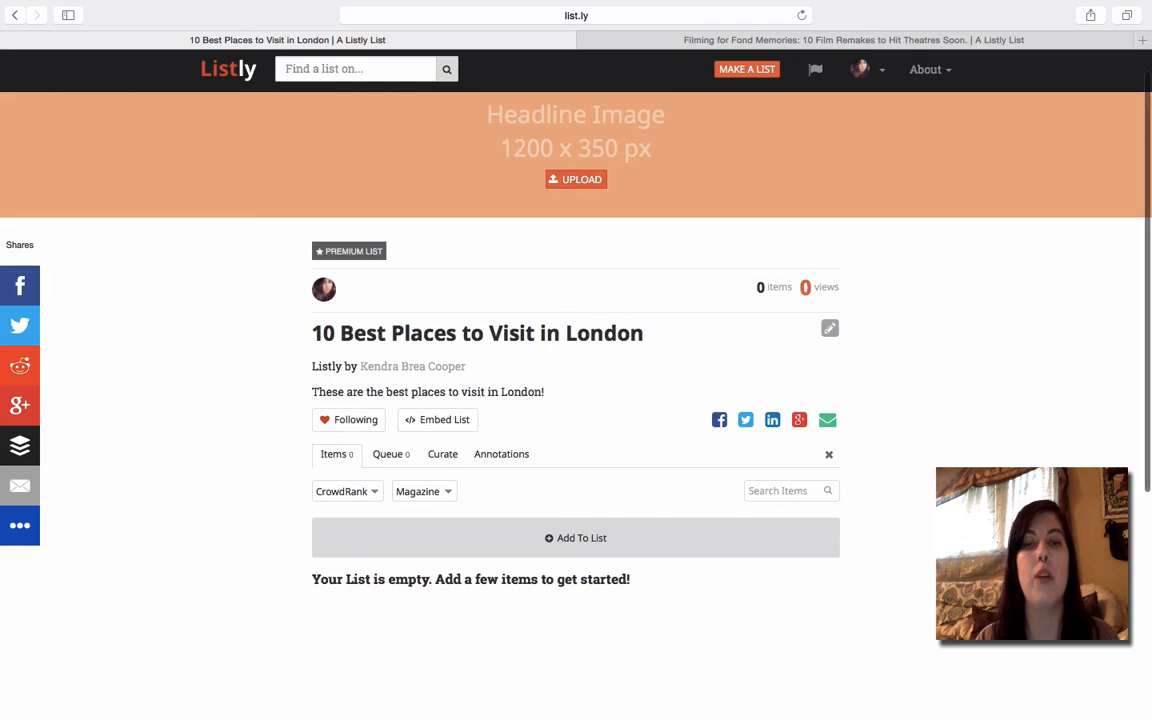
Step: Examine the name, image, description and tag fields of a blank text item for the London list, and close it without adding anything
scroll(592, 208, down, 3)
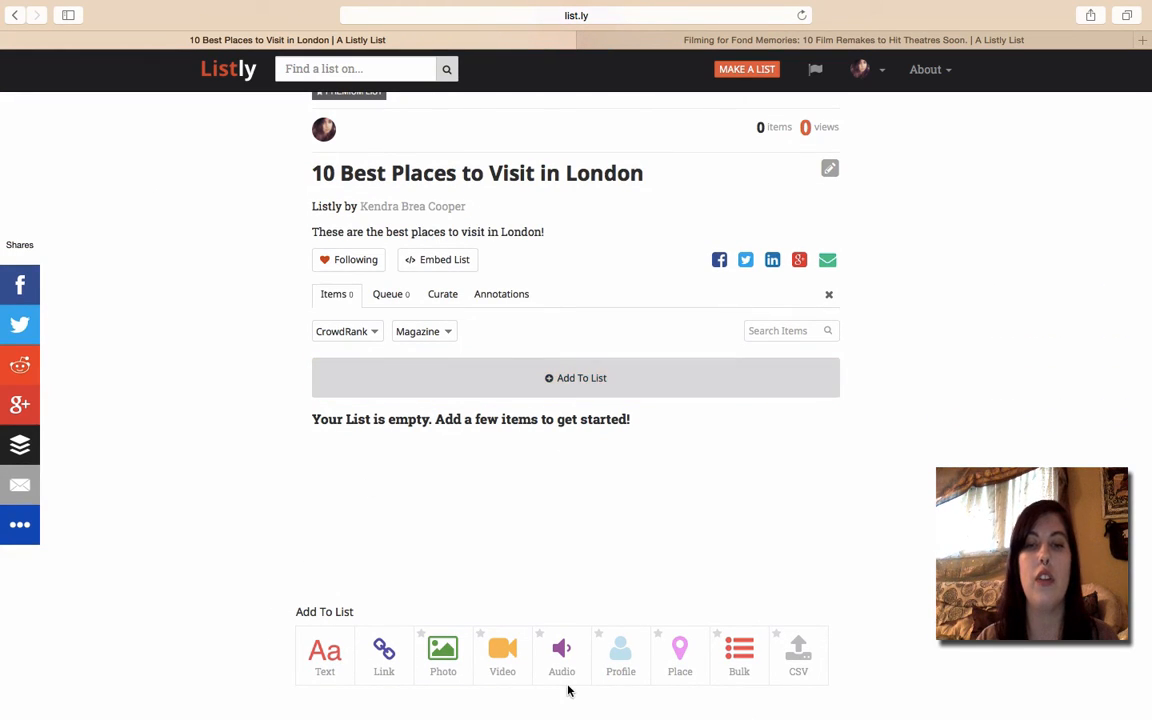
click(586, 379)
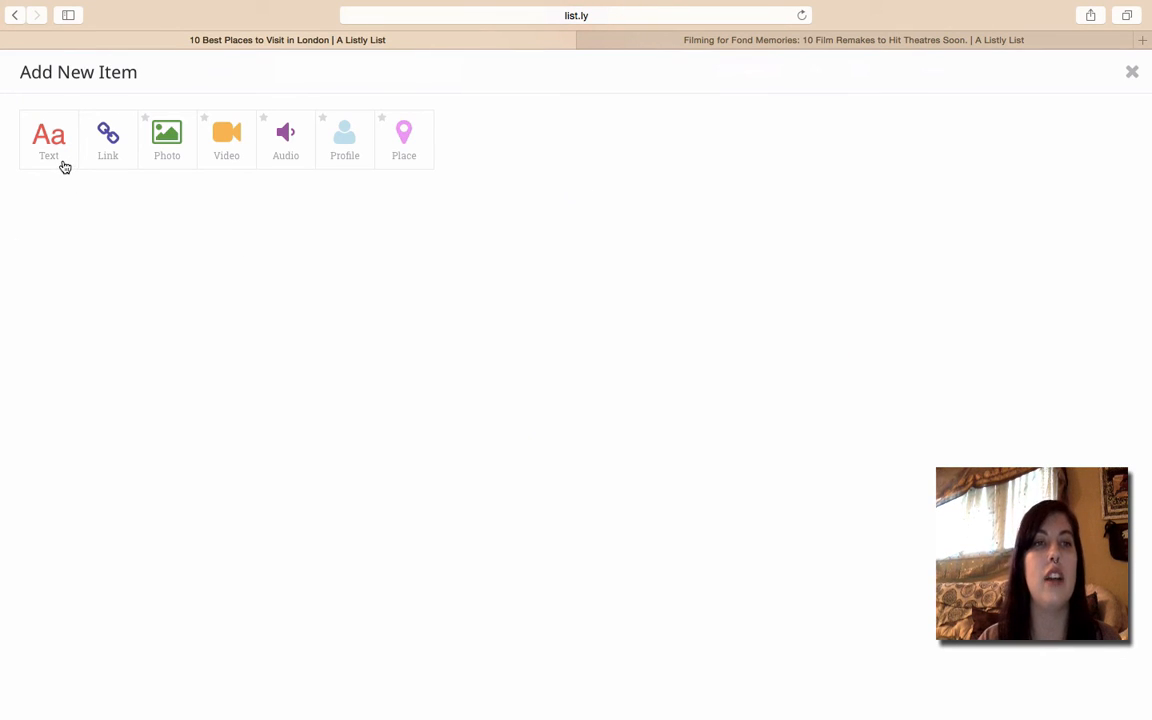
click(55, 160)
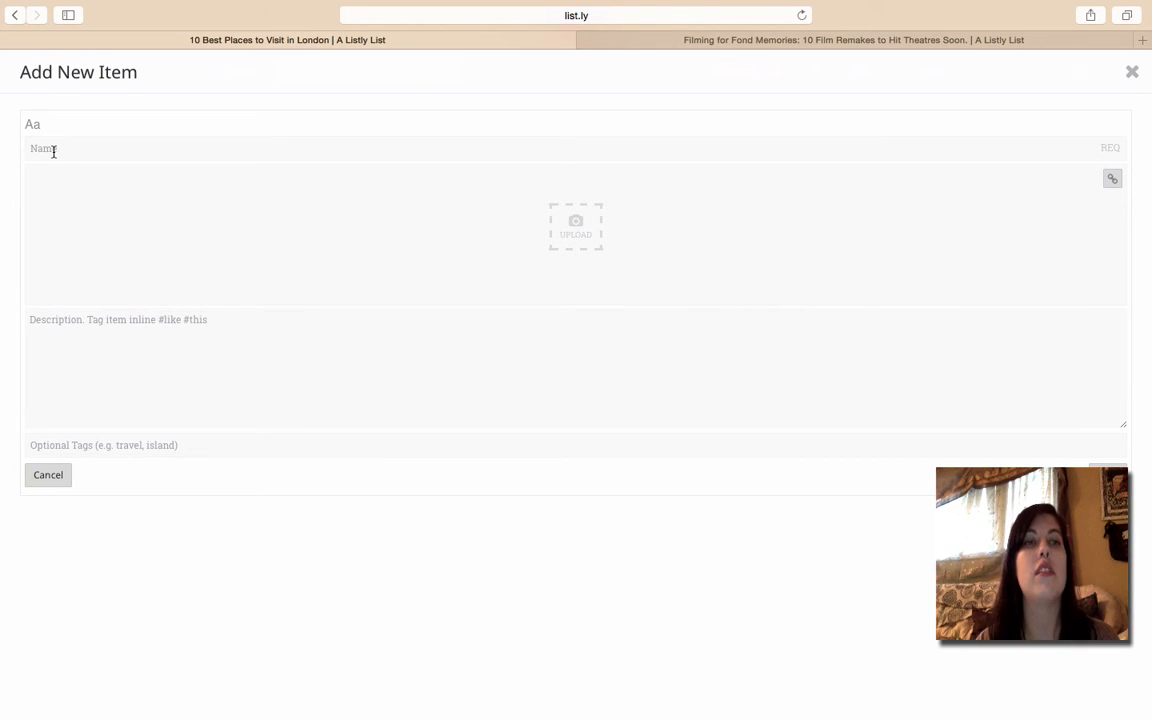
click(54, 150)
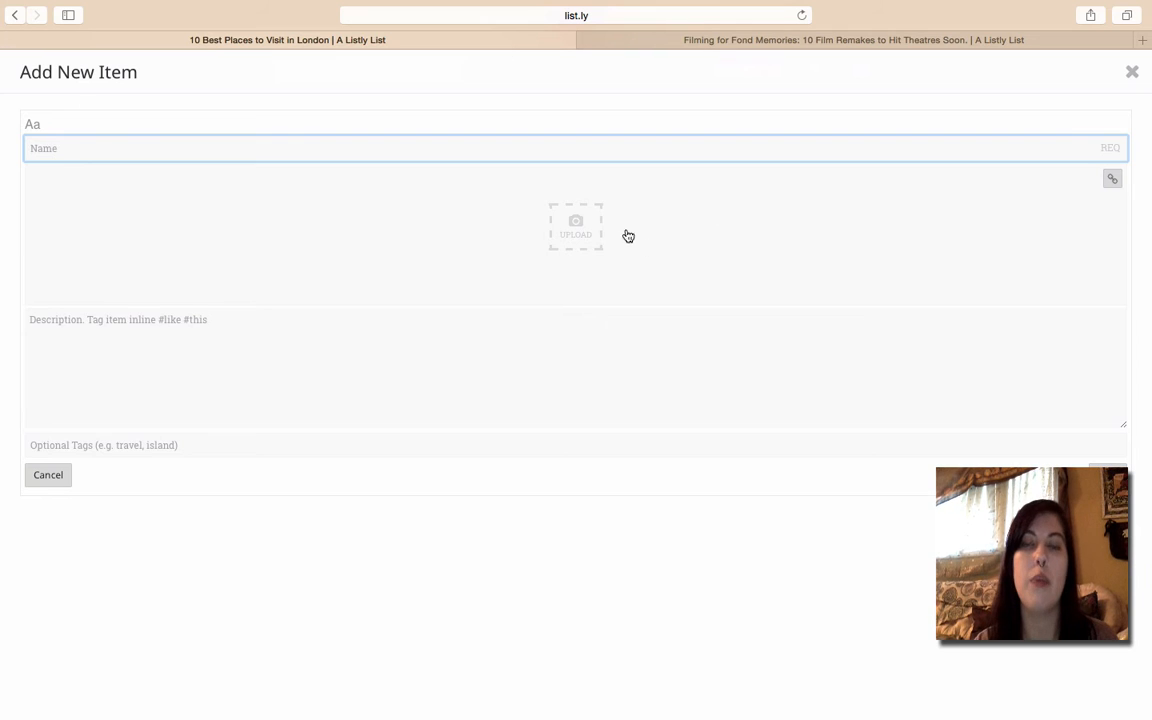
click(240, 365)
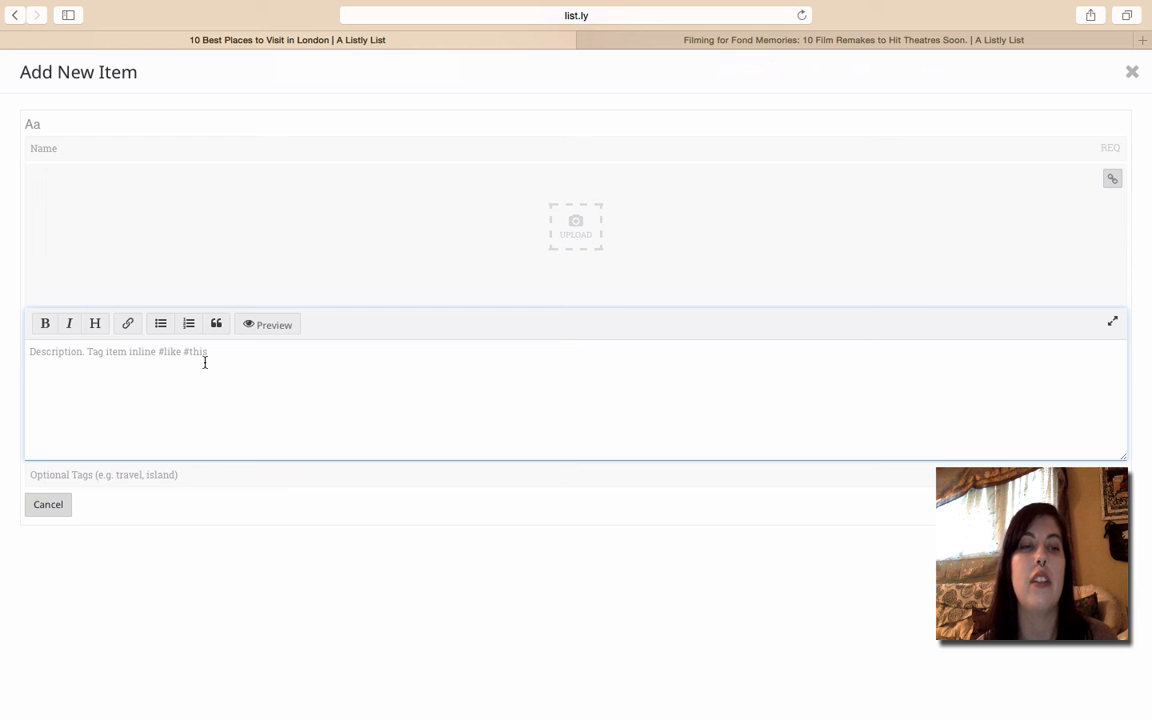
click(142, 476)
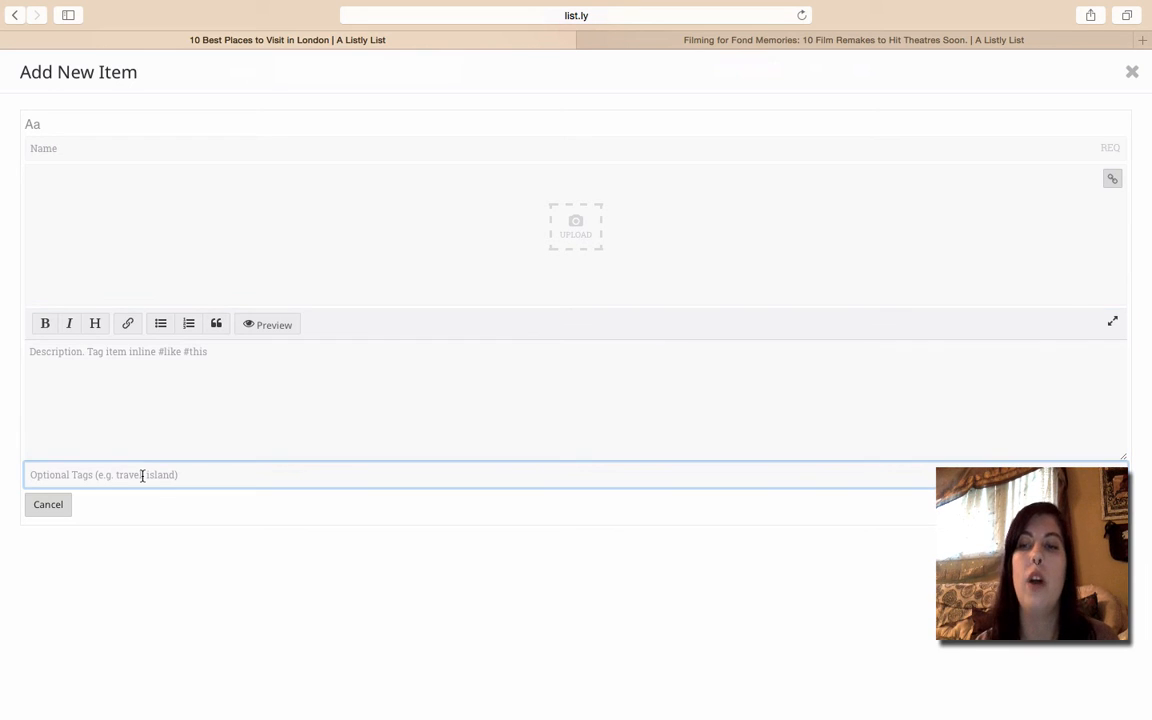
click(1133, 76)
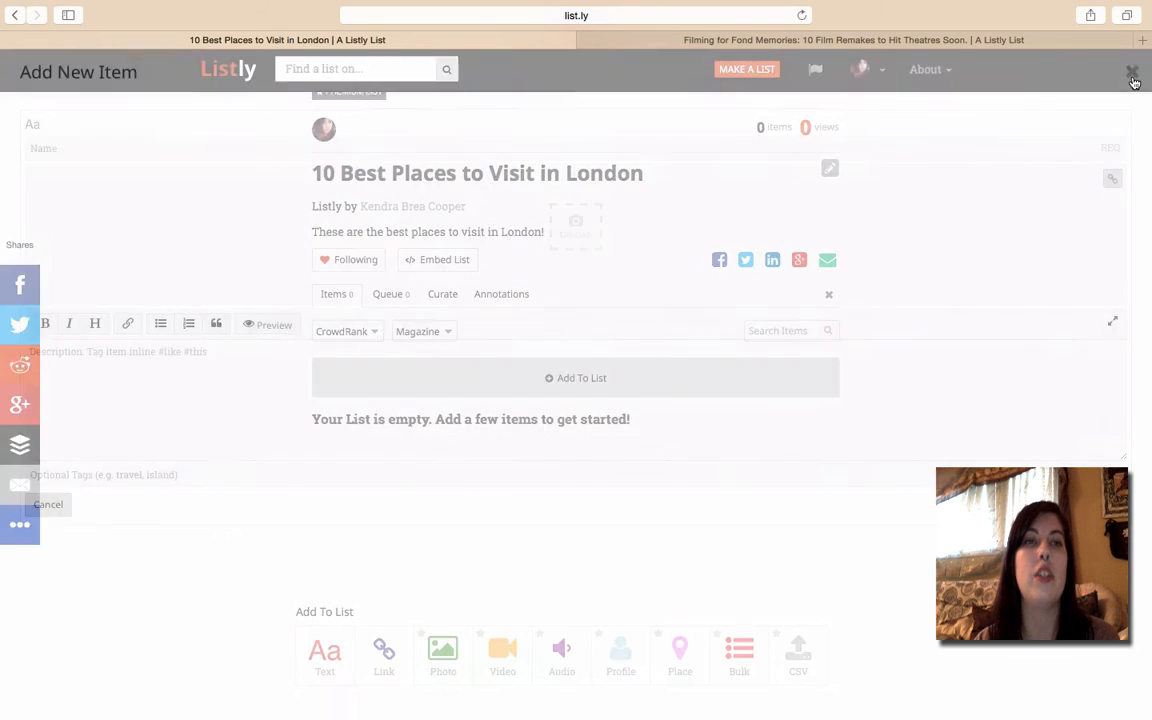
Step: Search Google for "big ben" in a new tab and open the Wikipedia article about Big Ben
click(503, 393)
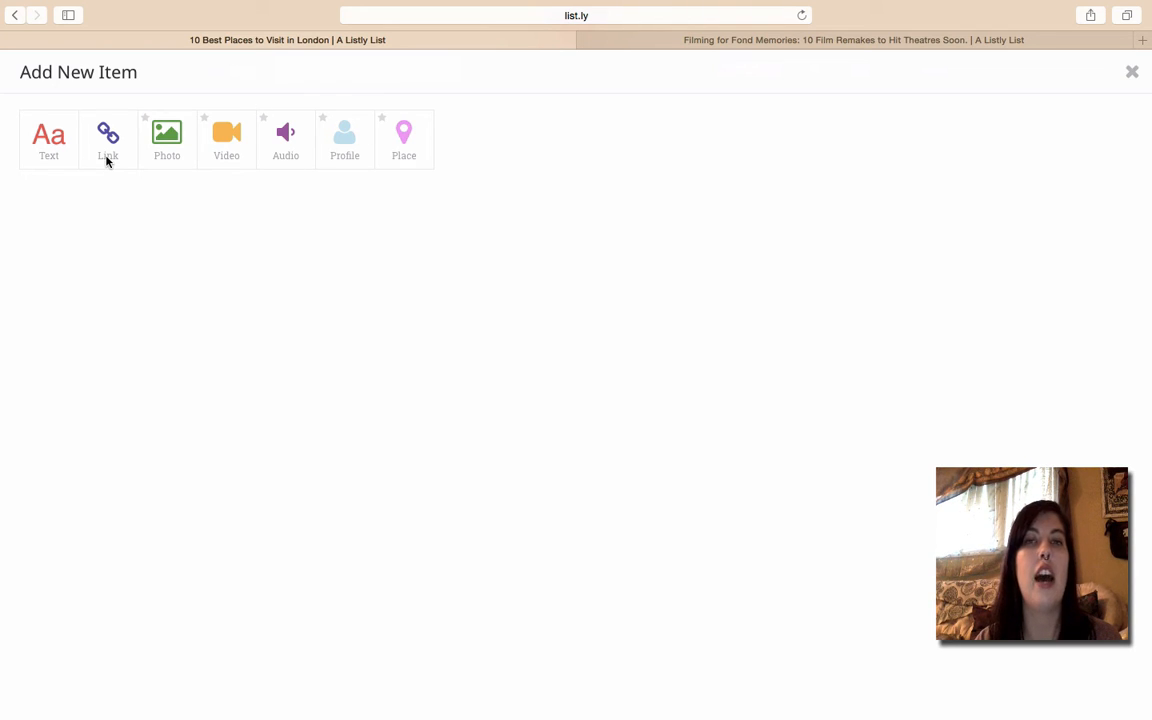
click(1142, 40)
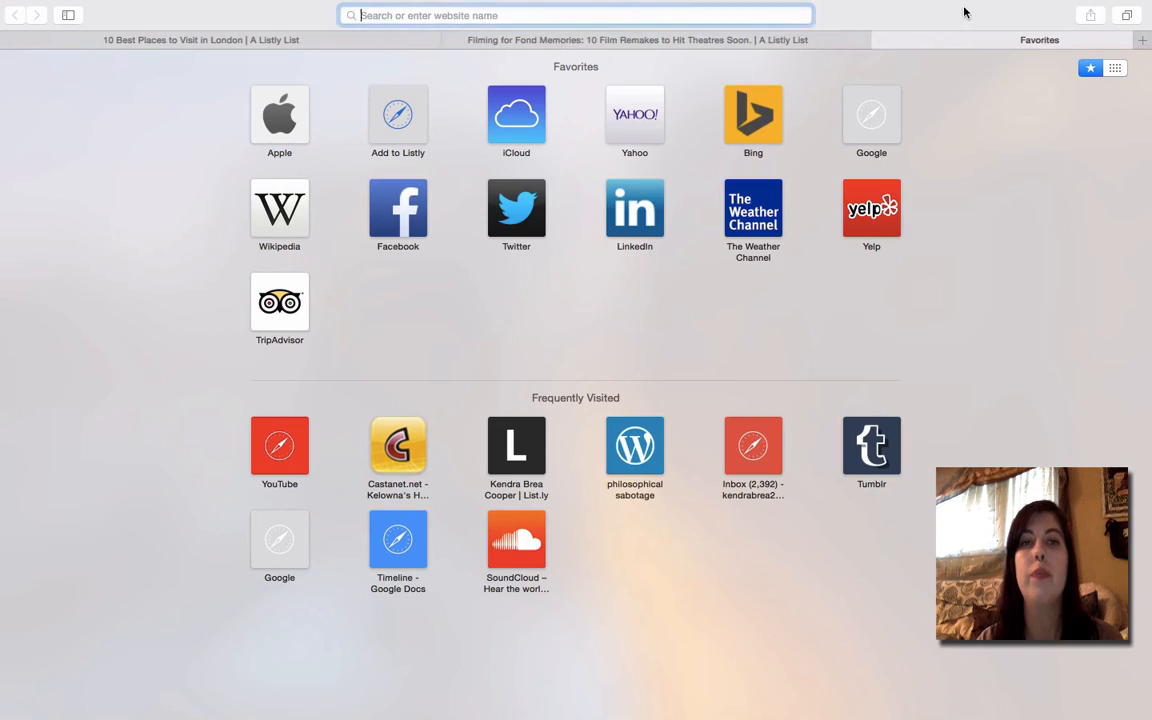
click(856, 121)
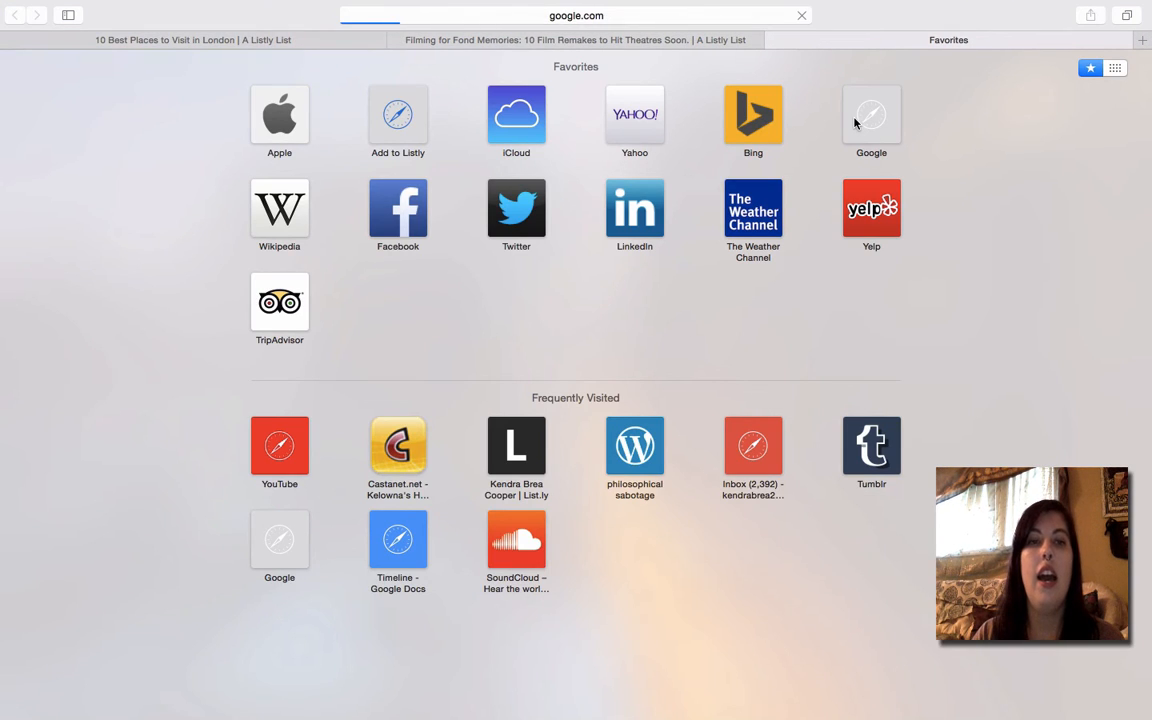
text(big)
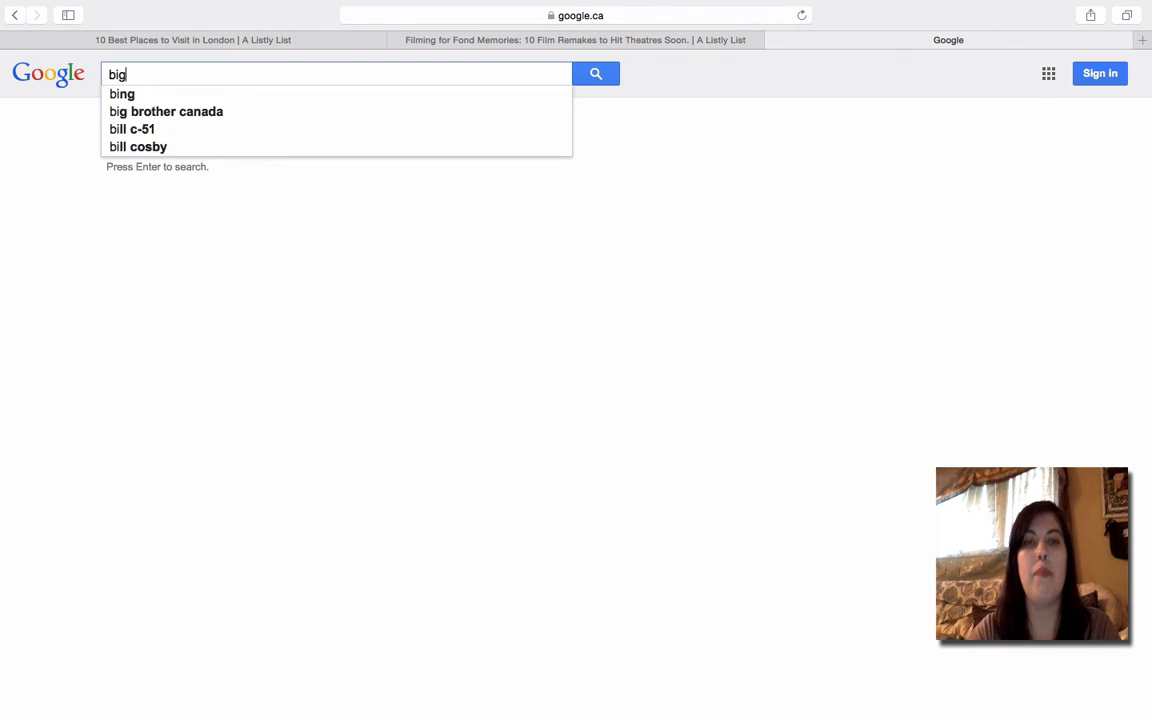
text( ben)
key(Return)
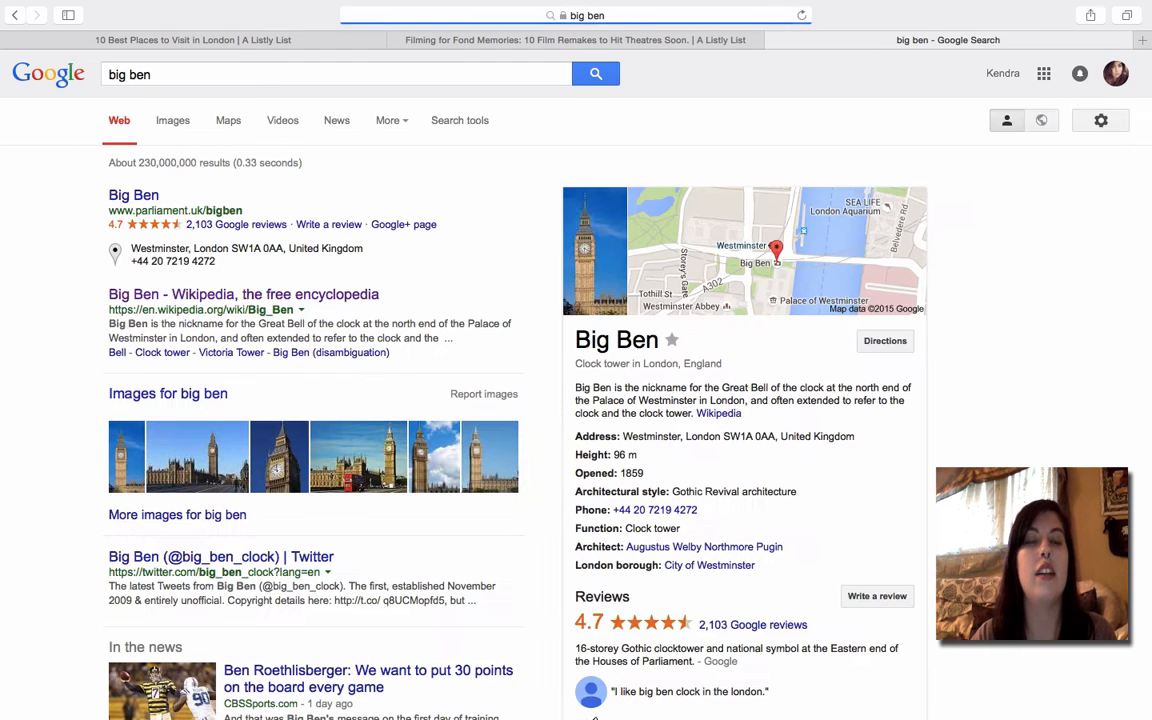
click(202, 292)
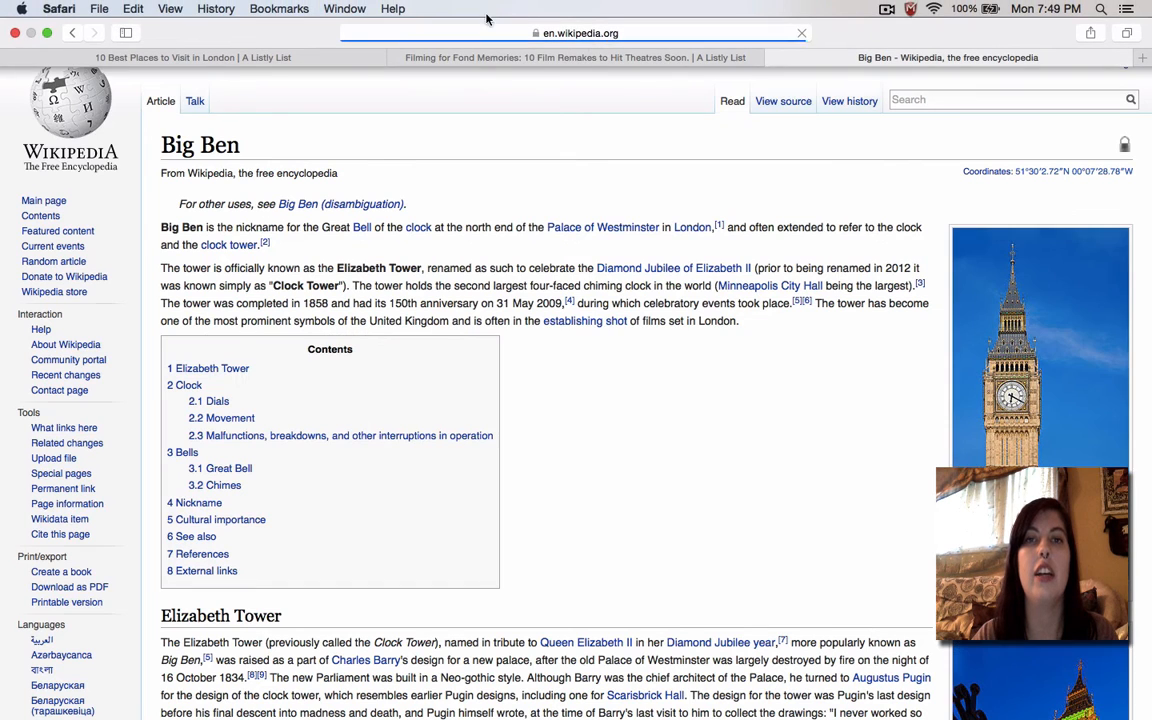
Step: Copy the Big Ben article's web address and paste it into a new link item for the London list
click(488, 33)
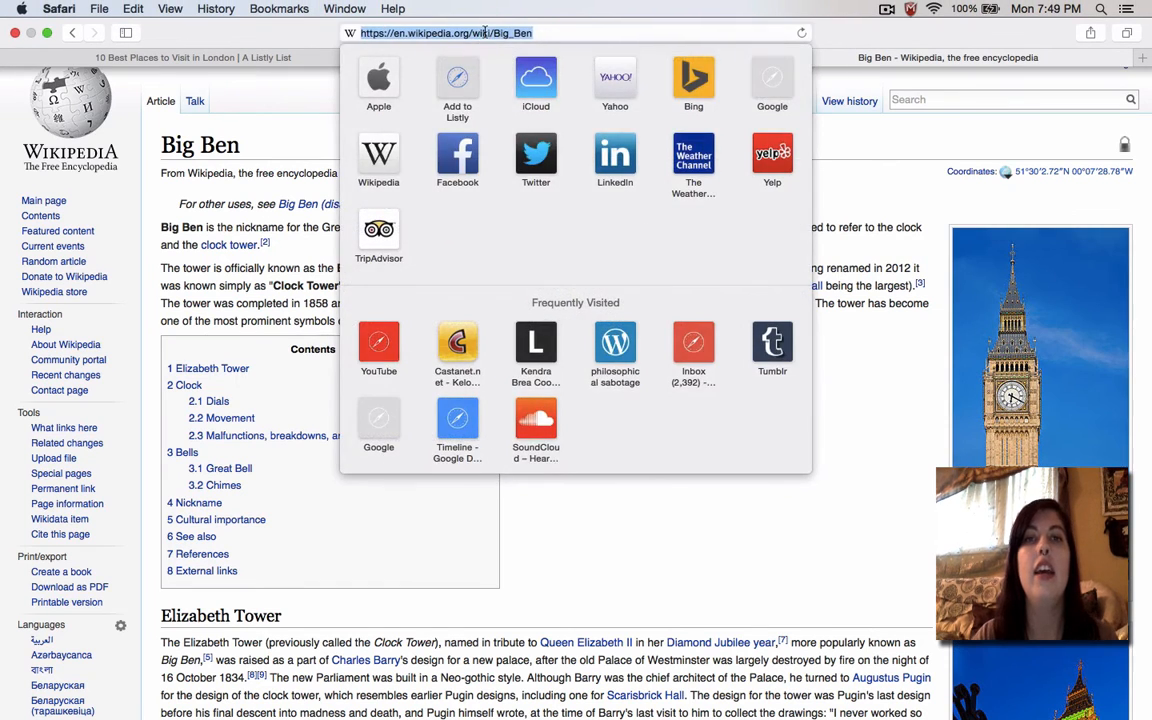
right_click(488, 33)
click(515, 119)
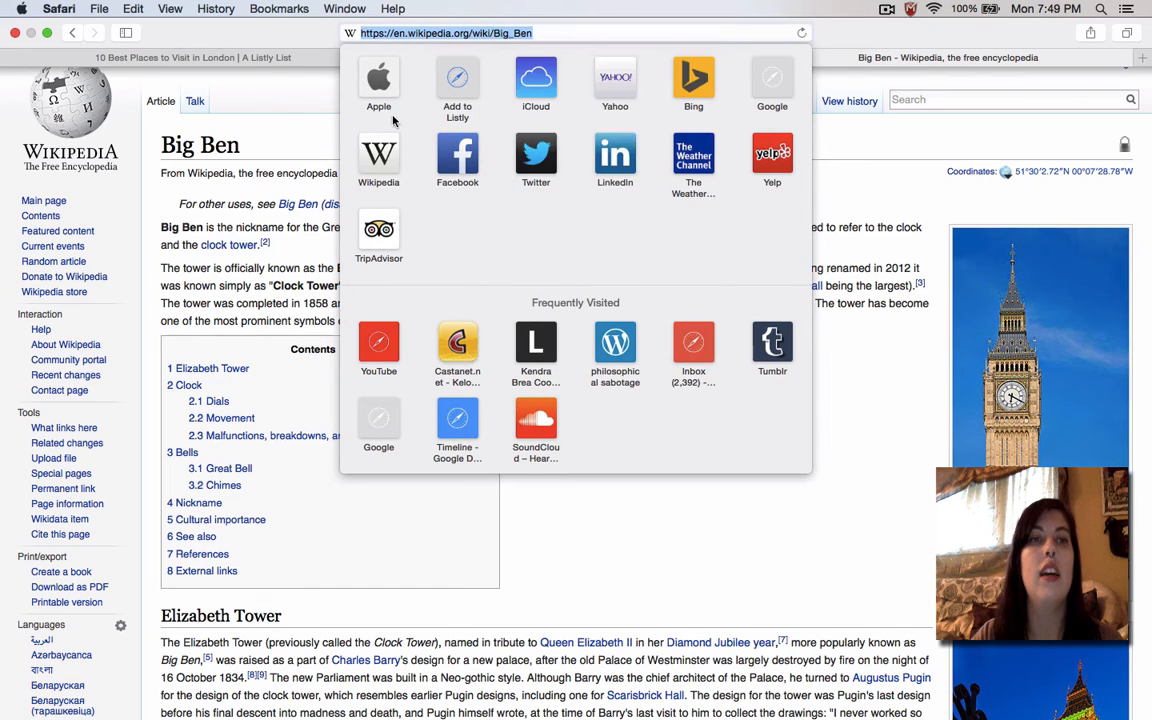
click(228, 60)
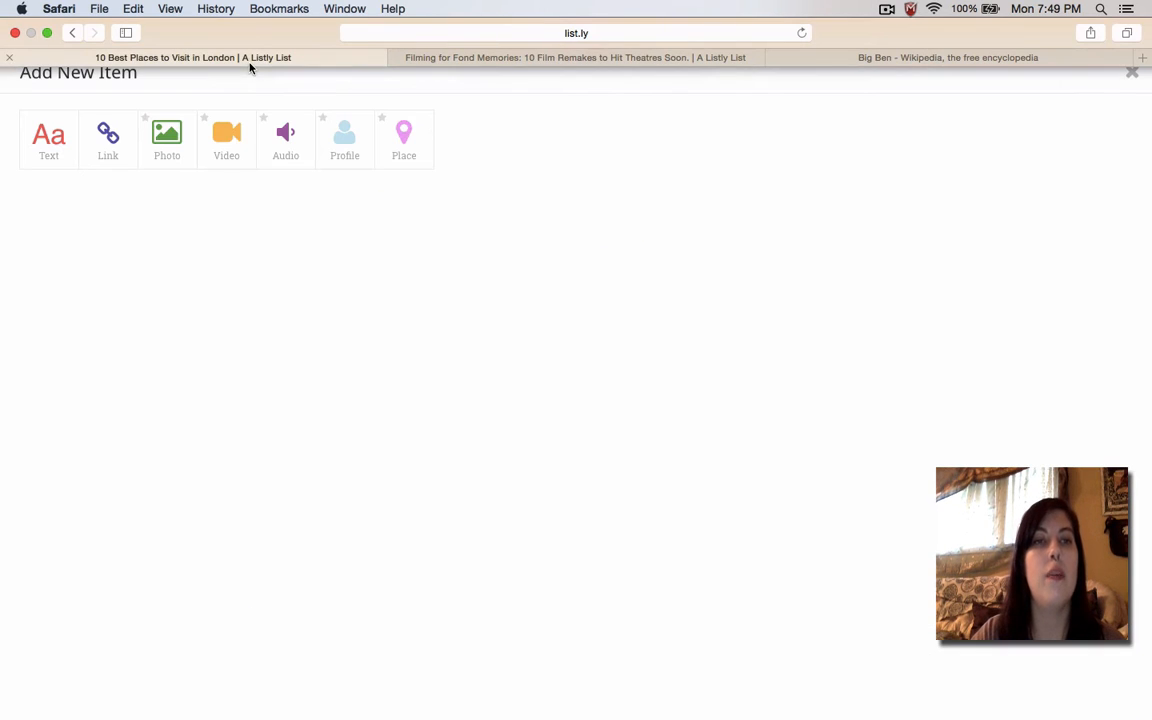
click(110, 148)
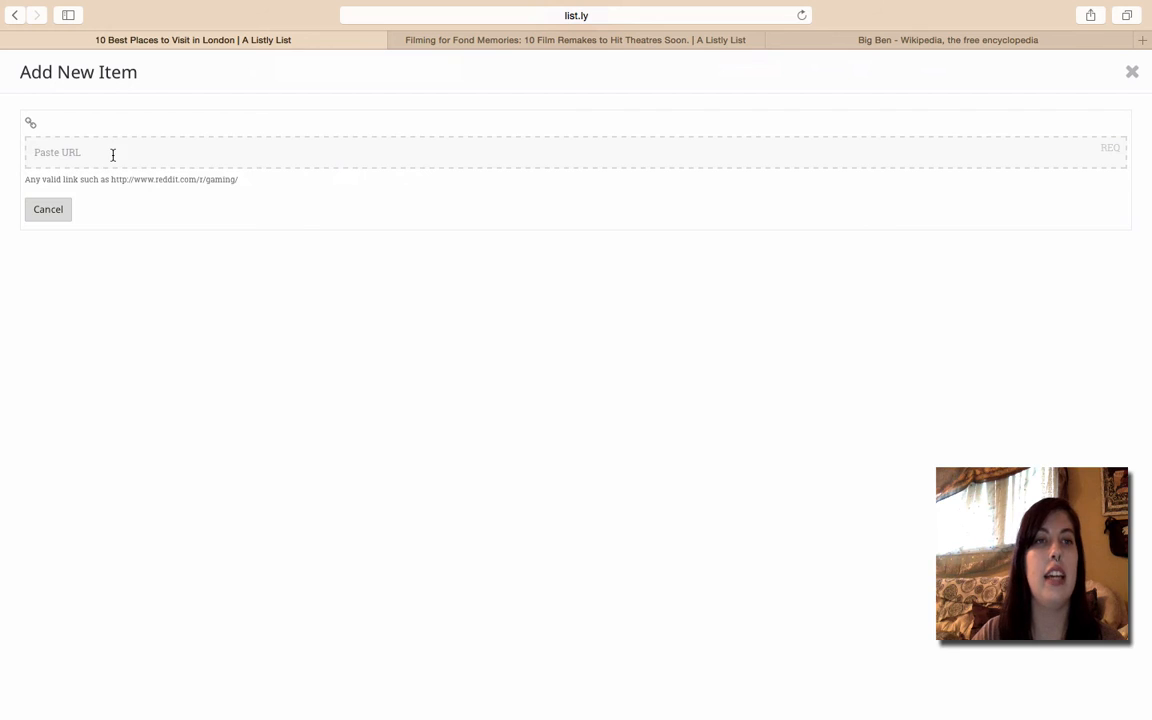
right_click(113, 155)
click(123, 194)
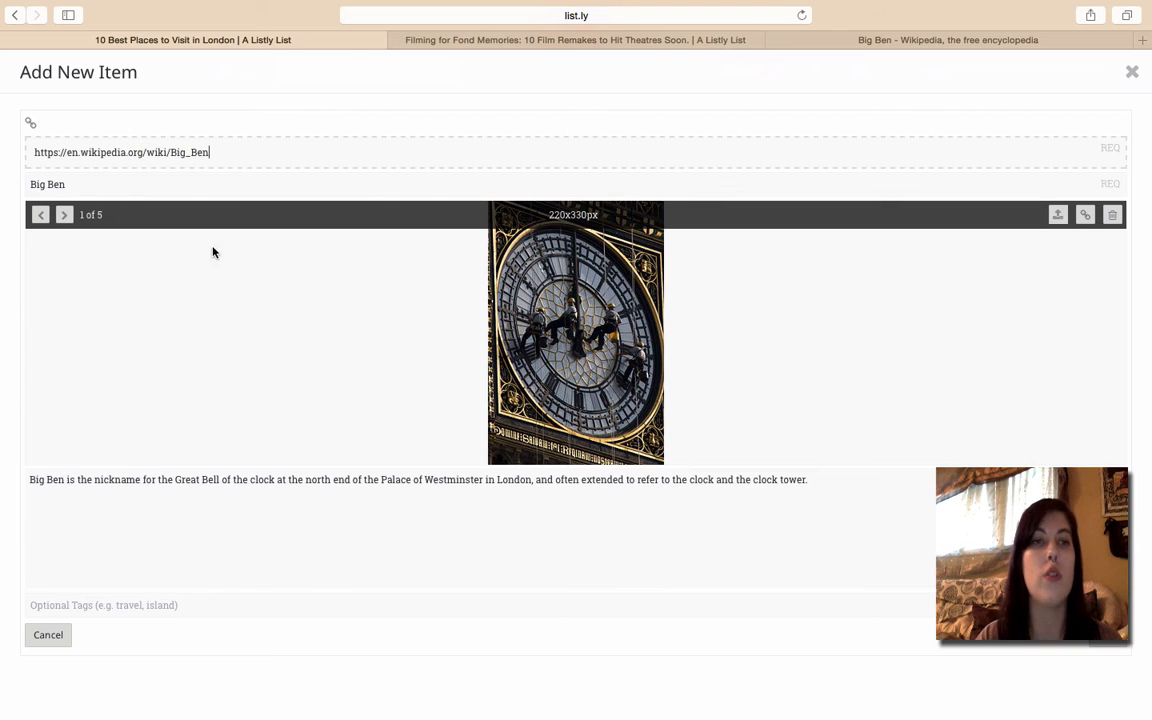
Step: Preview the suggested images for the Big Ben item up to the third and return to the first
click(66, 218)
click(66, 218)
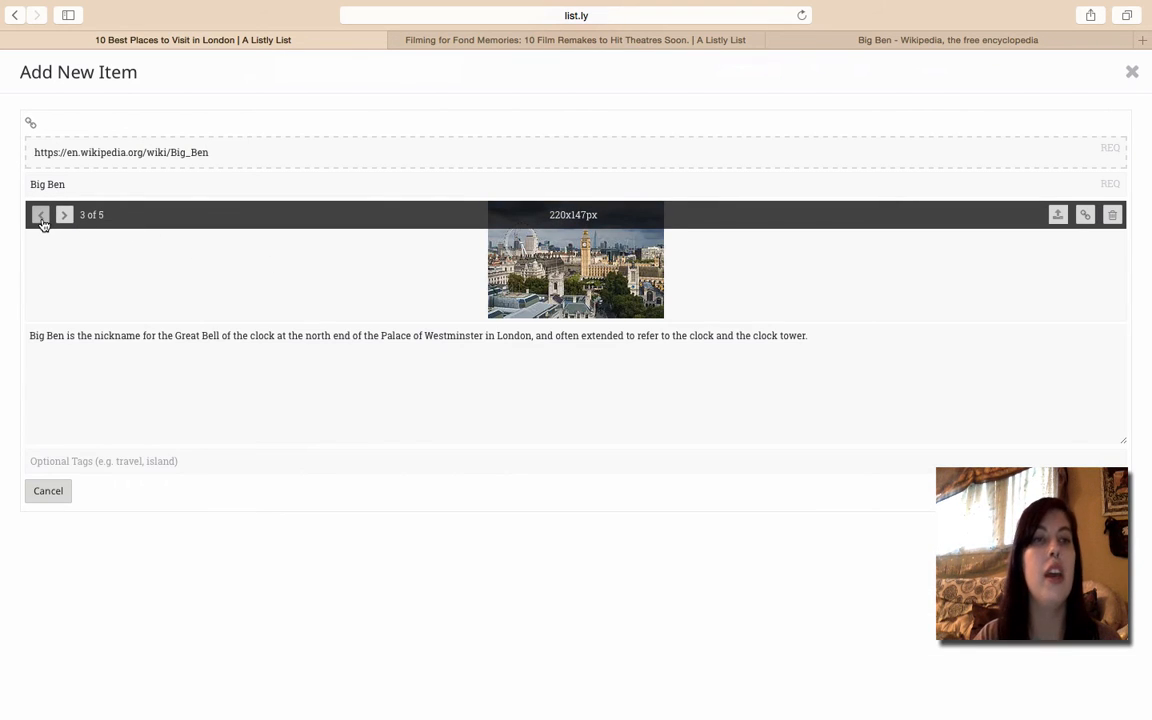
click(41, 220)
click(41, 220)
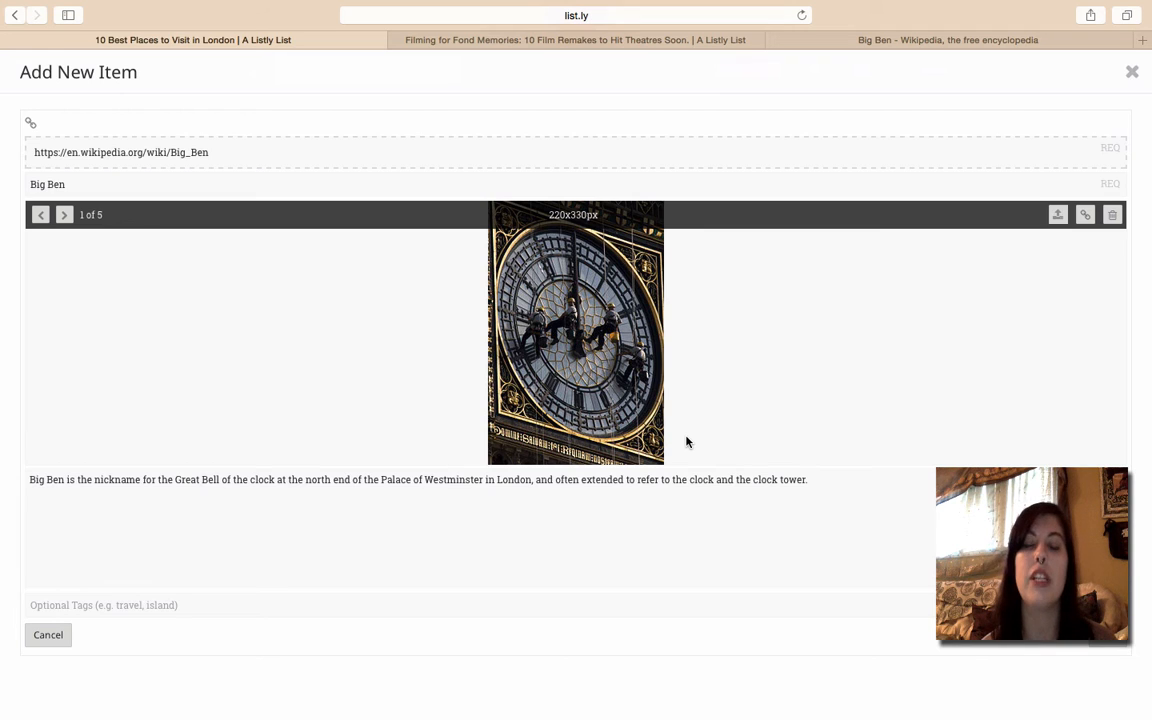
Step: Tag the Big Ben item with "big ben, london," and add it to the London list, reviewing it on the list page
click(536, 606)
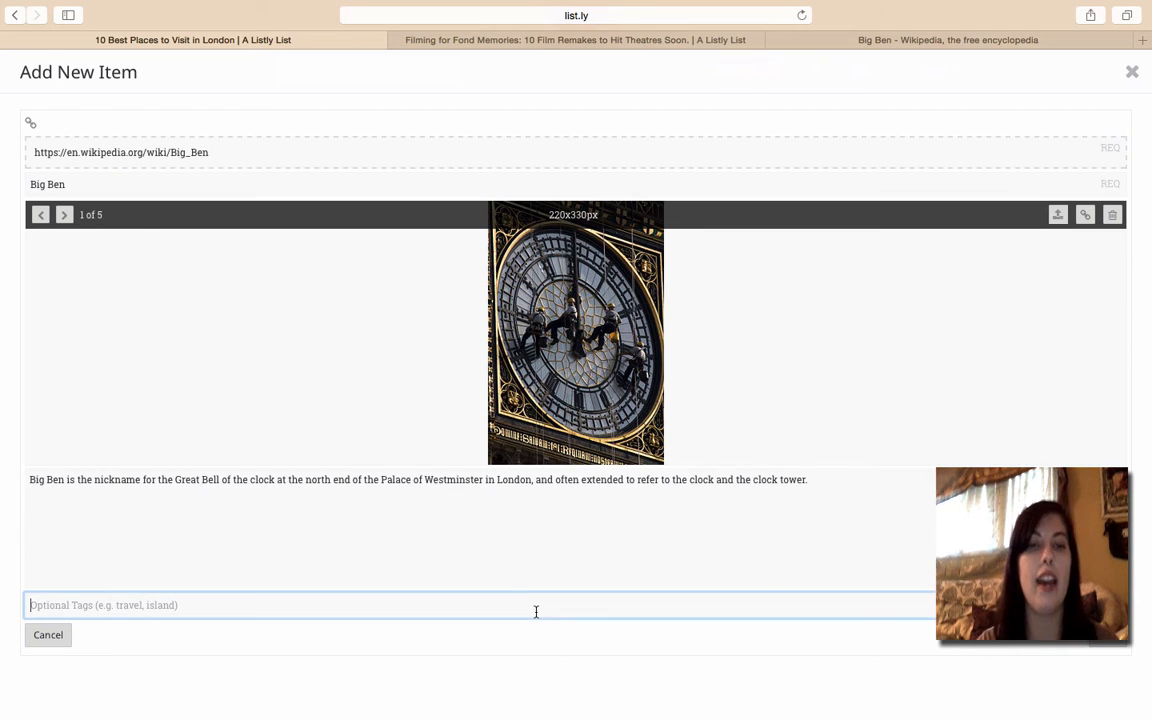
text(big ben, )
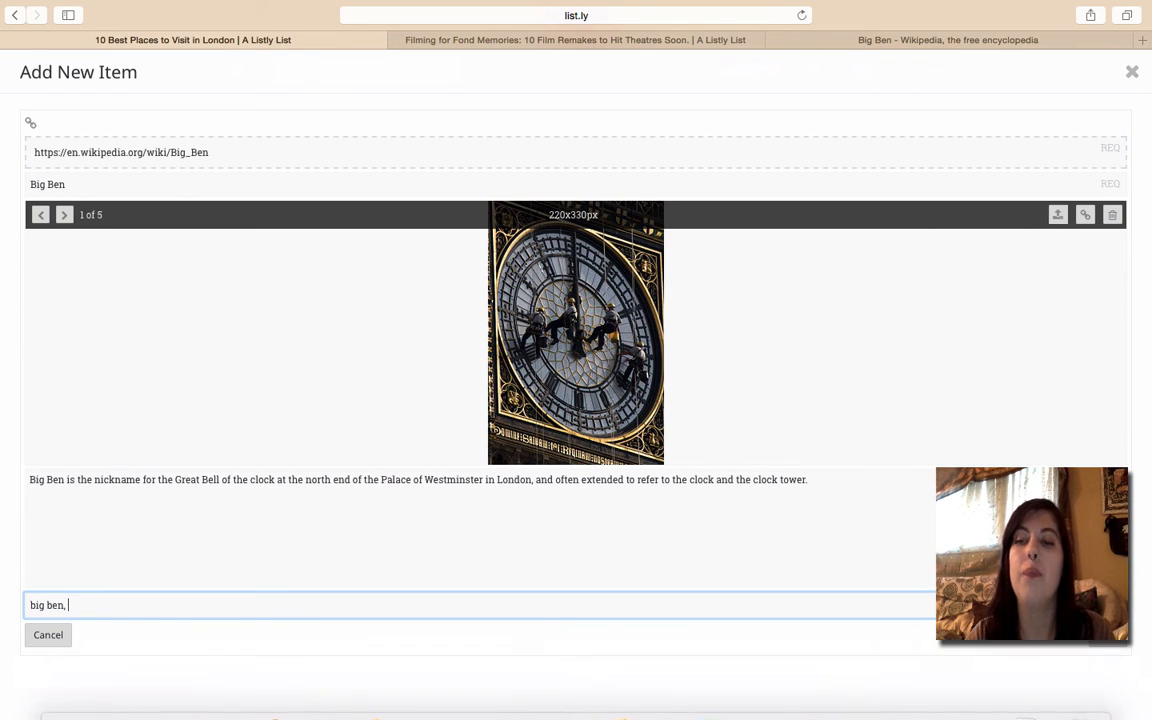
text(long)
text(ondon)
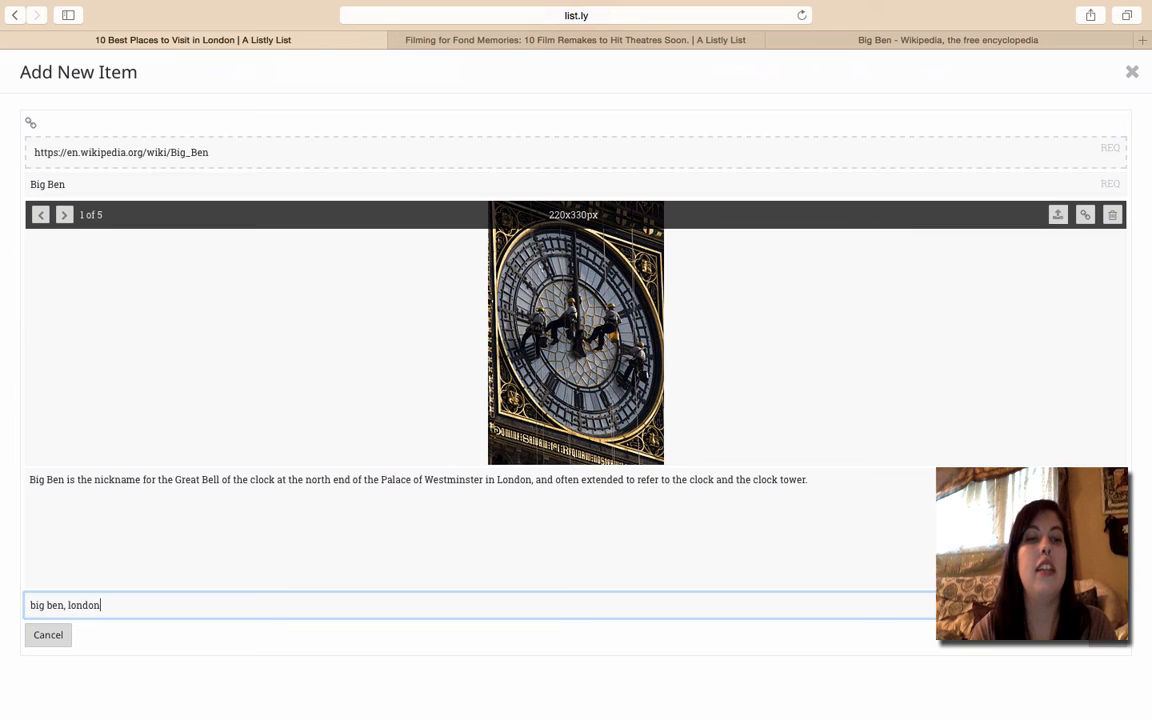
text(,)
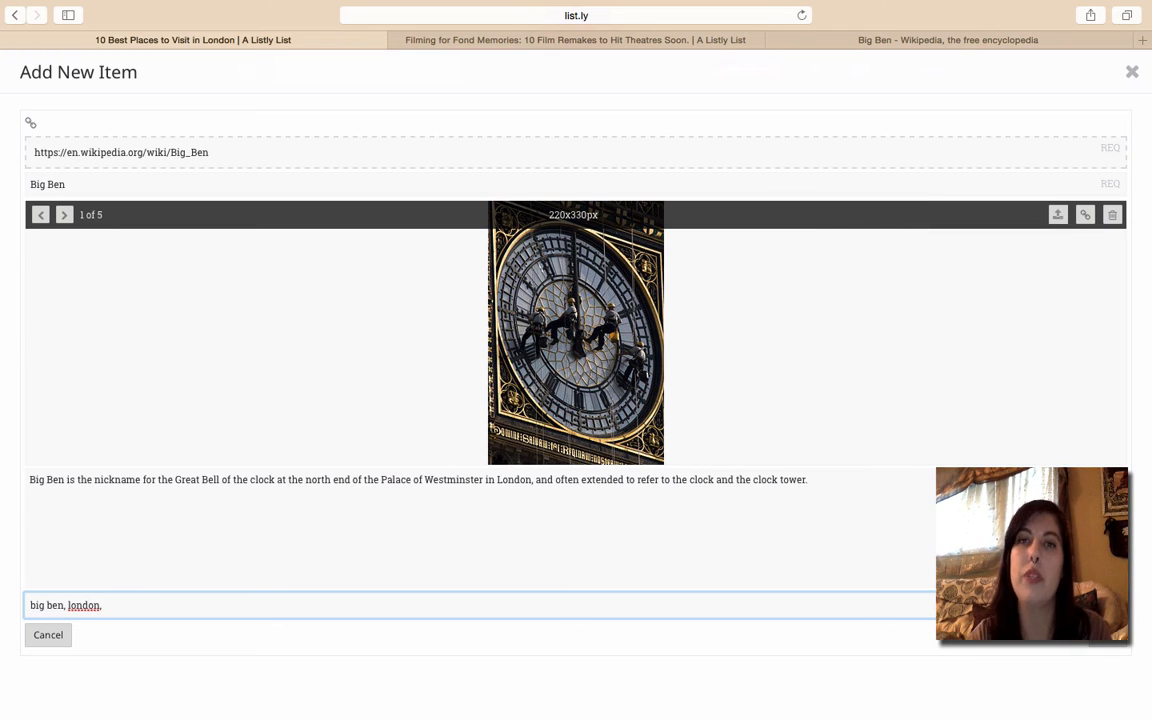
click(1112, 645)
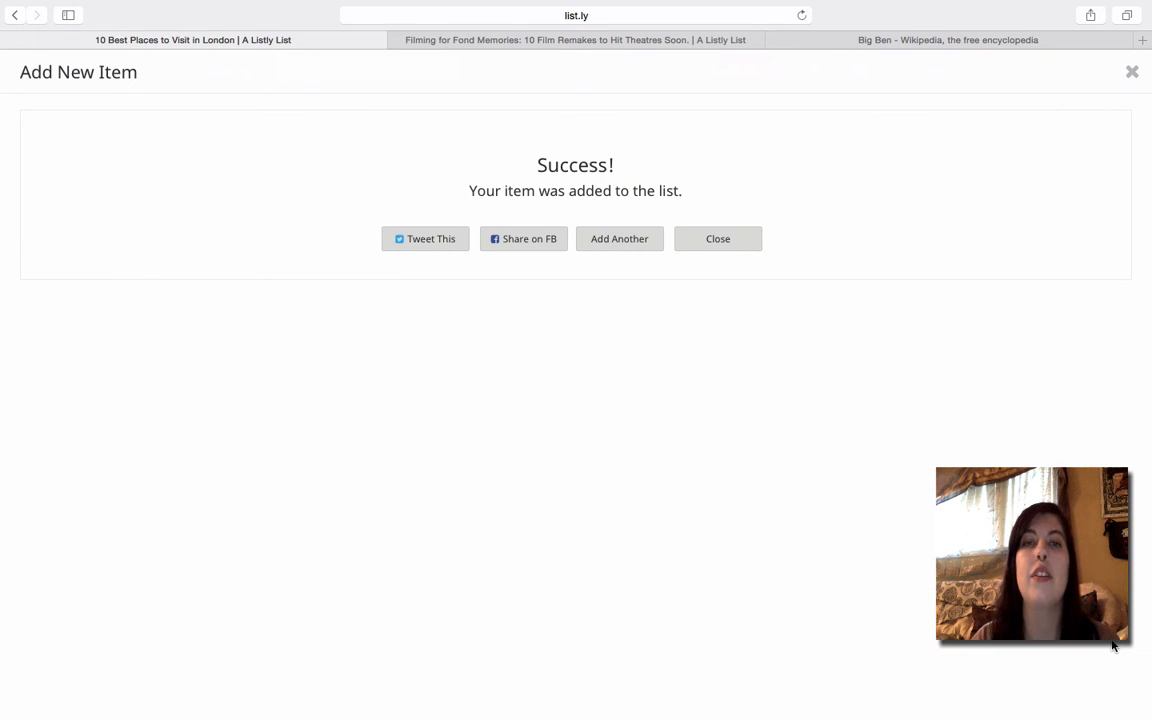
click(1133, 73)
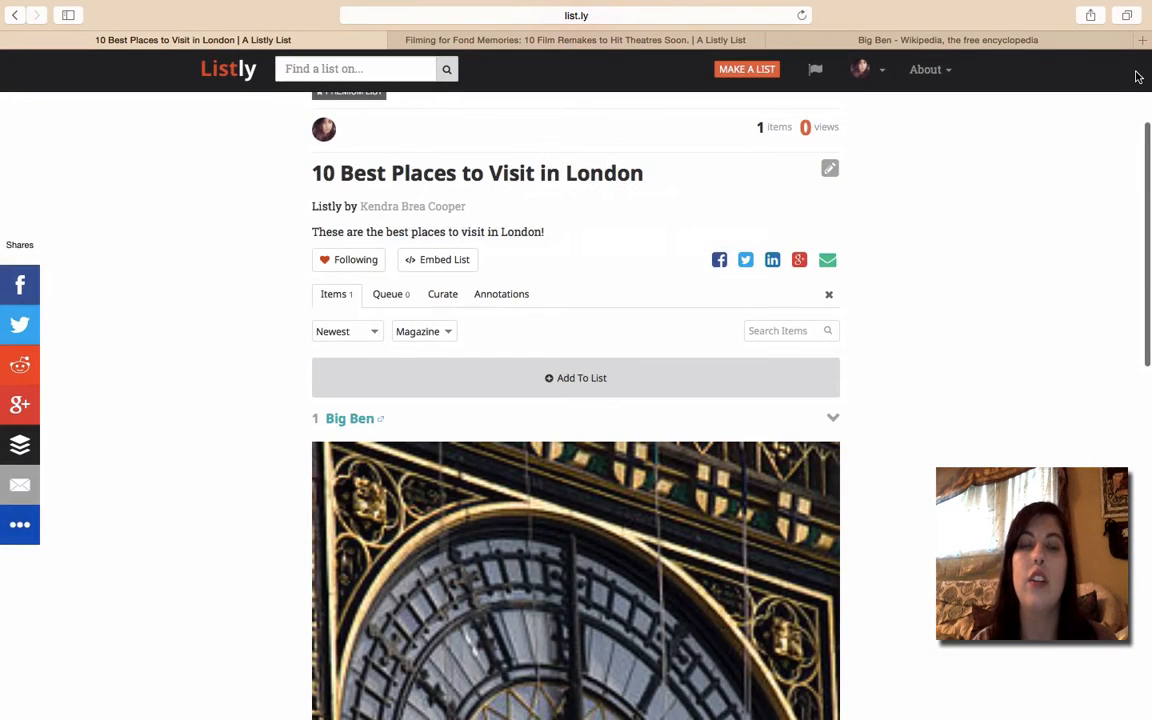
scroll(575, 400, down, 8)
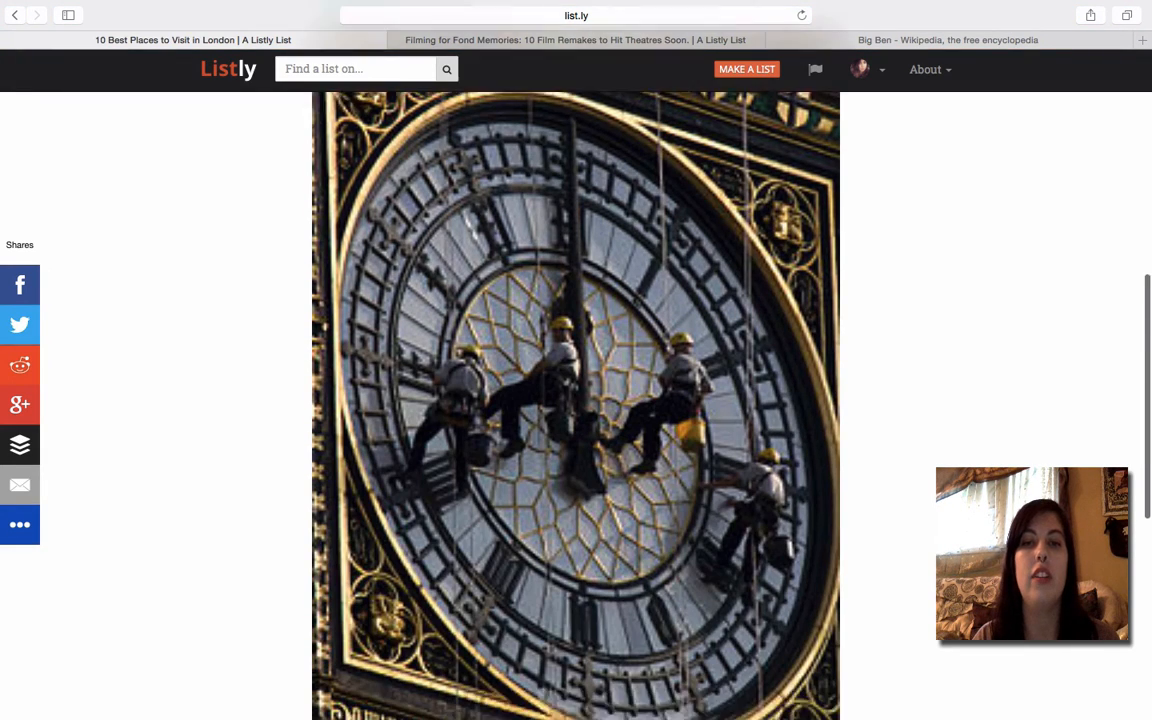
scroll(575, 400, down, 4)
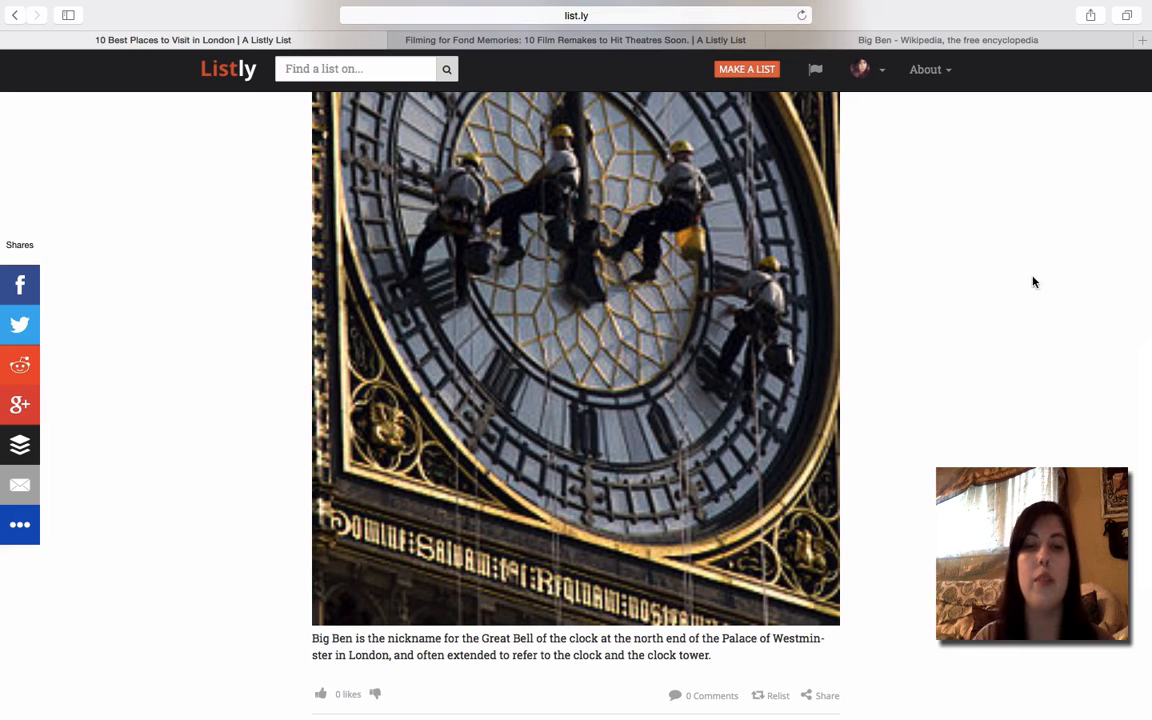
scroll(1034, 282, down, 3)
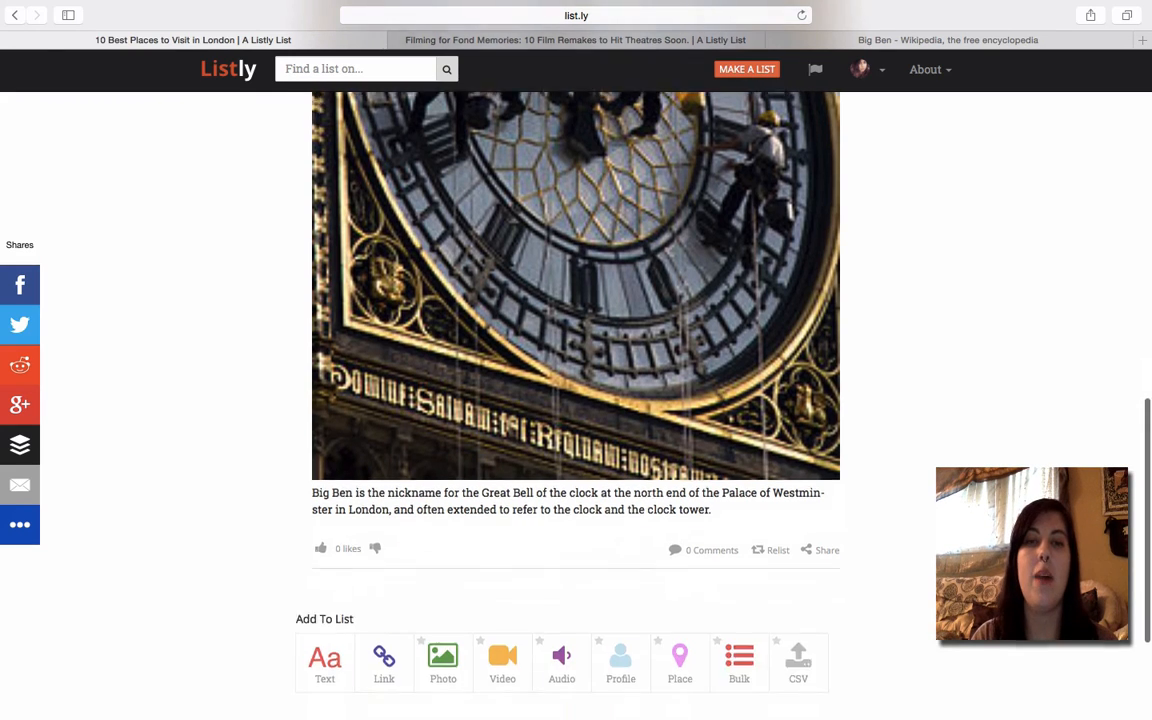
scroll(575, 400, down, 4)
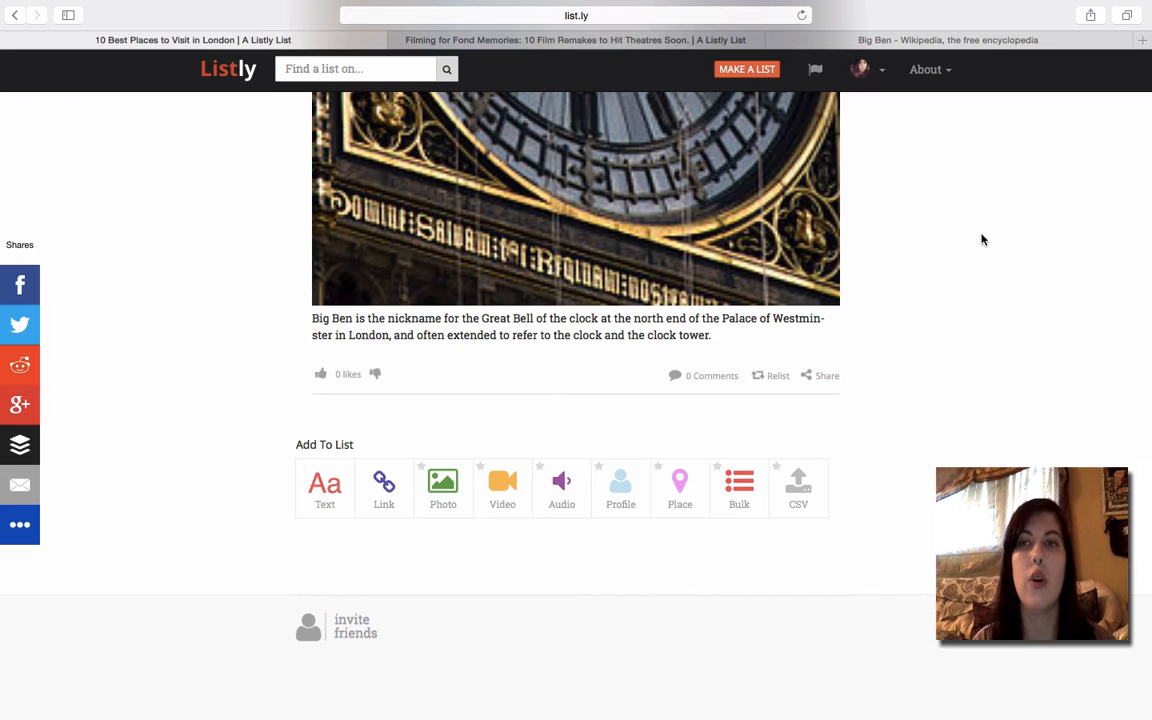
Step: Open YouTube in place of the Wikipedia article and search for "london eye"
click(888, 42)
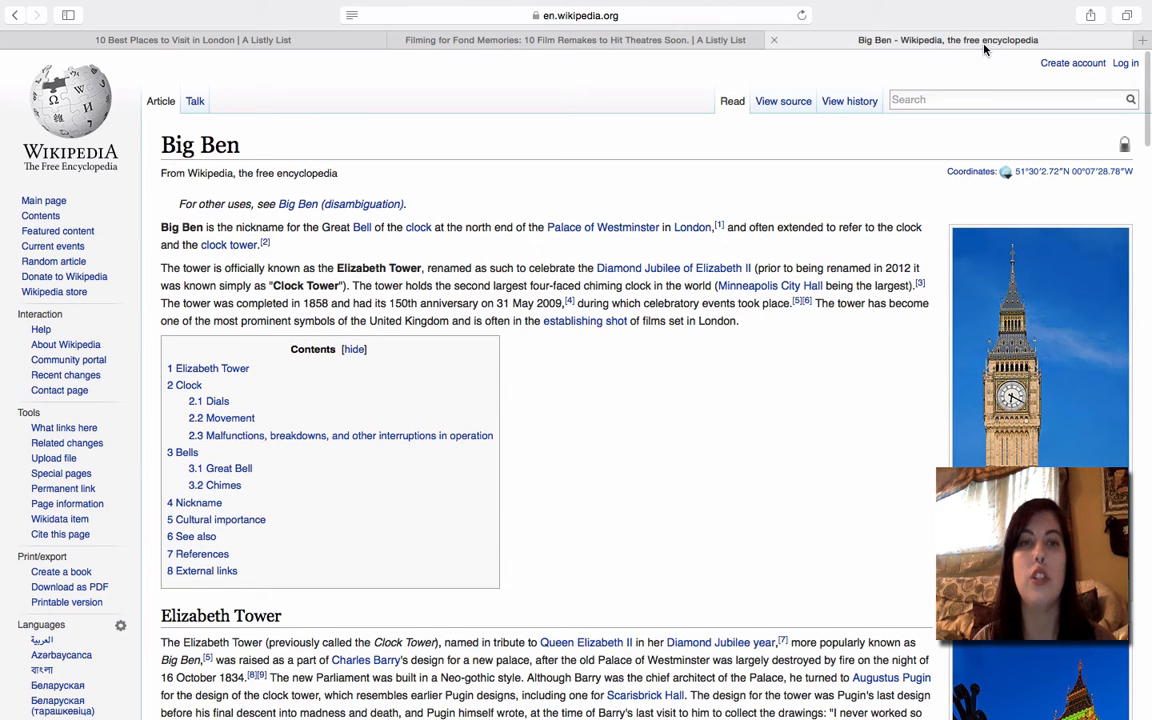
click(727, 10)
click(375, 328)
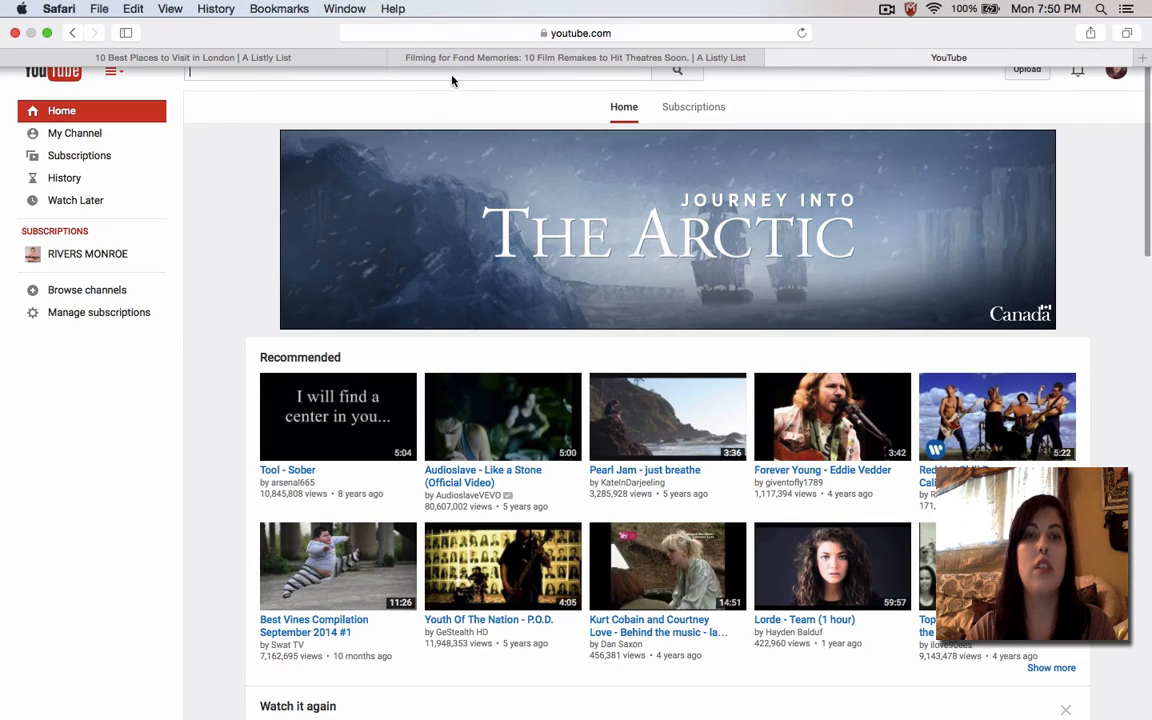
text(lond)
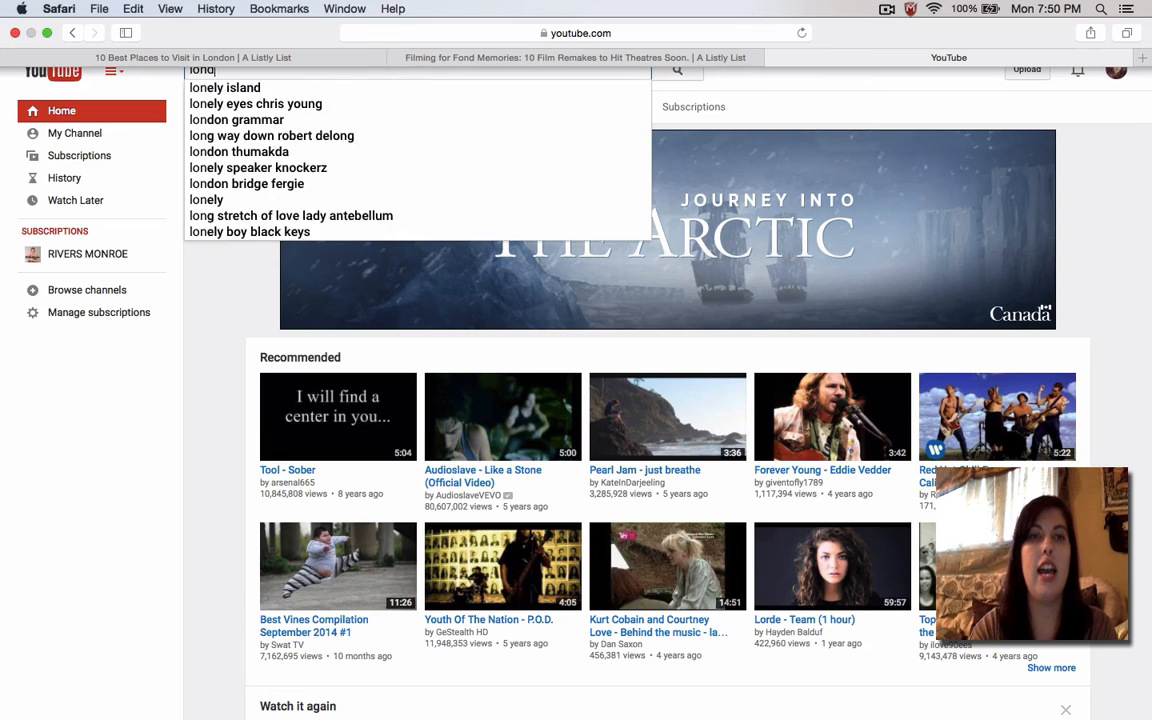
text(on eye)
key(Return)
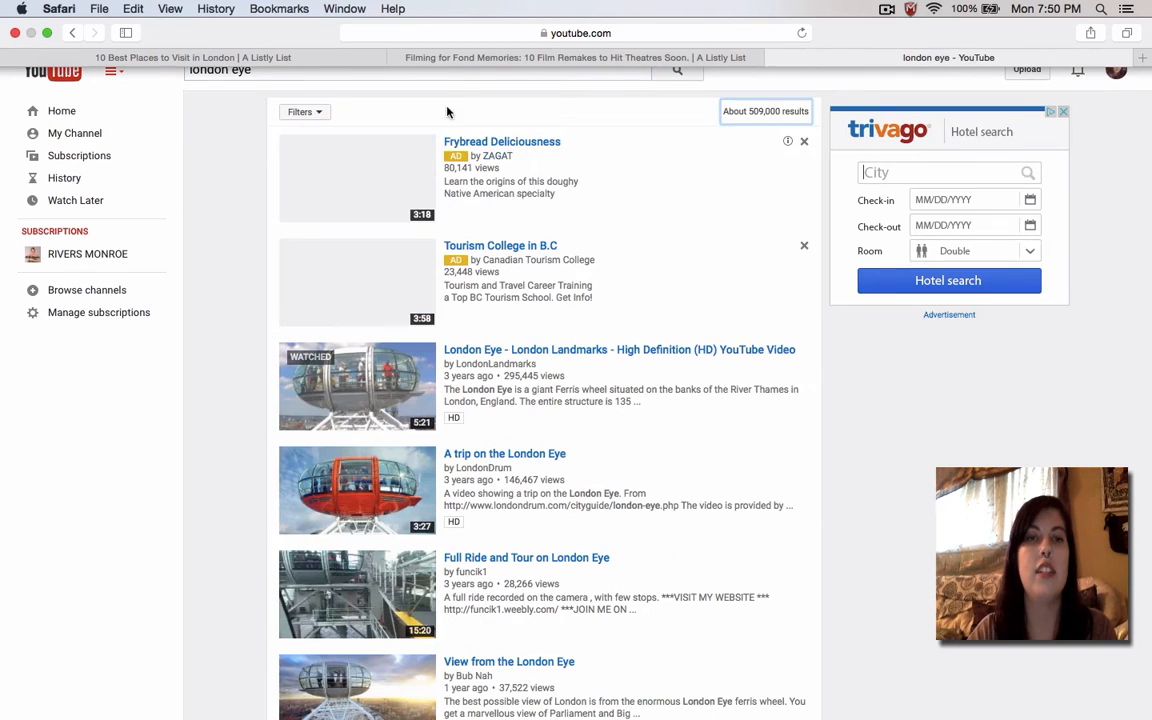
Step: Open the video "London Eye - London Landmarks - High Definition (HD) YouTube Video", pause it and copy its web address
click(535, 350)
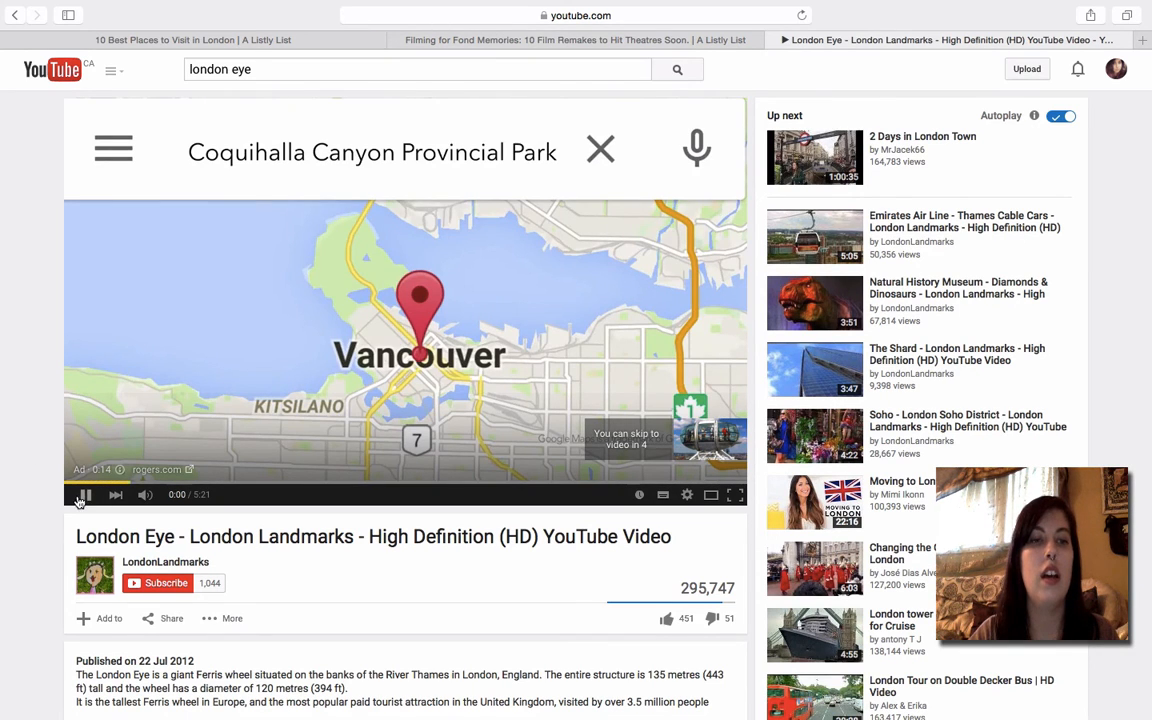
click(82, 496)
click(437, 17)
right_click(438, 18)
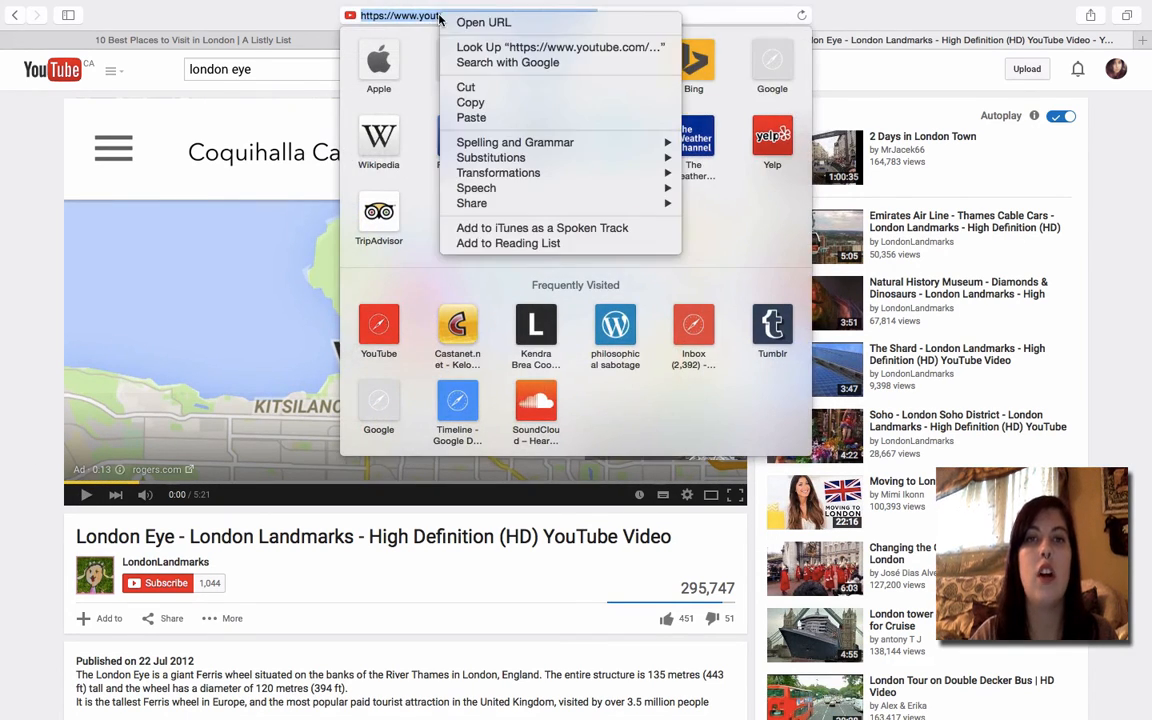
click(471, 102)
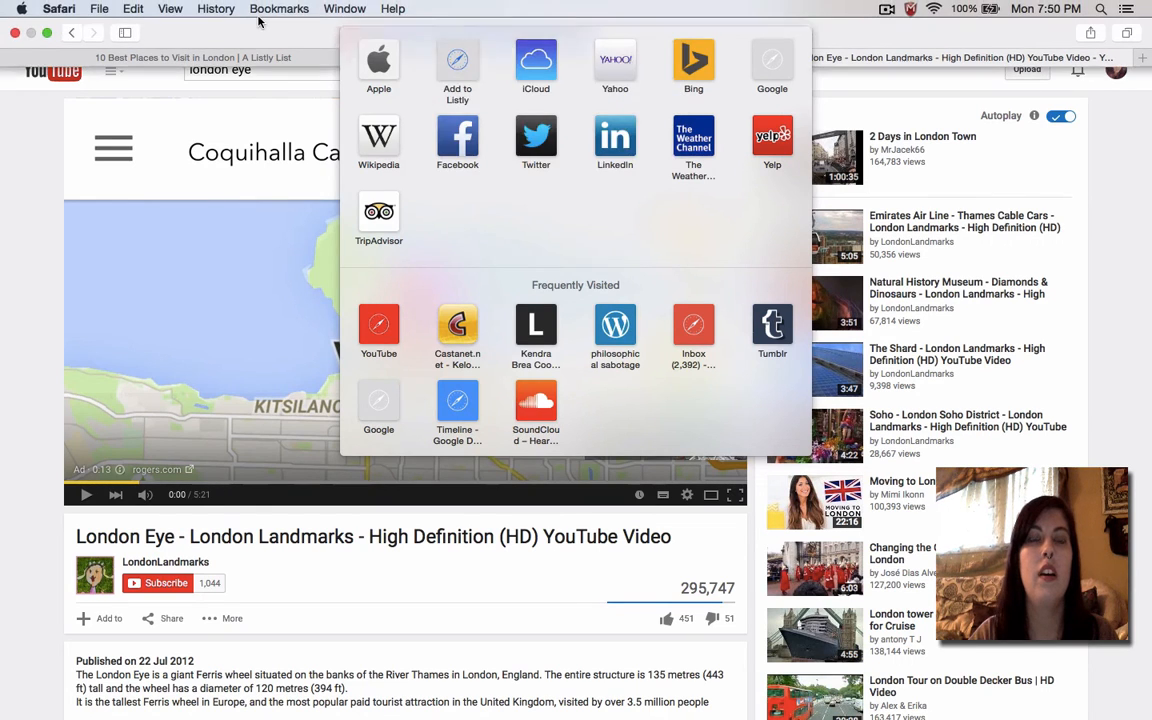
key(Escape)
Step: Start a video item on the London list with the copied London Eye video address and check its image, title and description
click(257, 55)
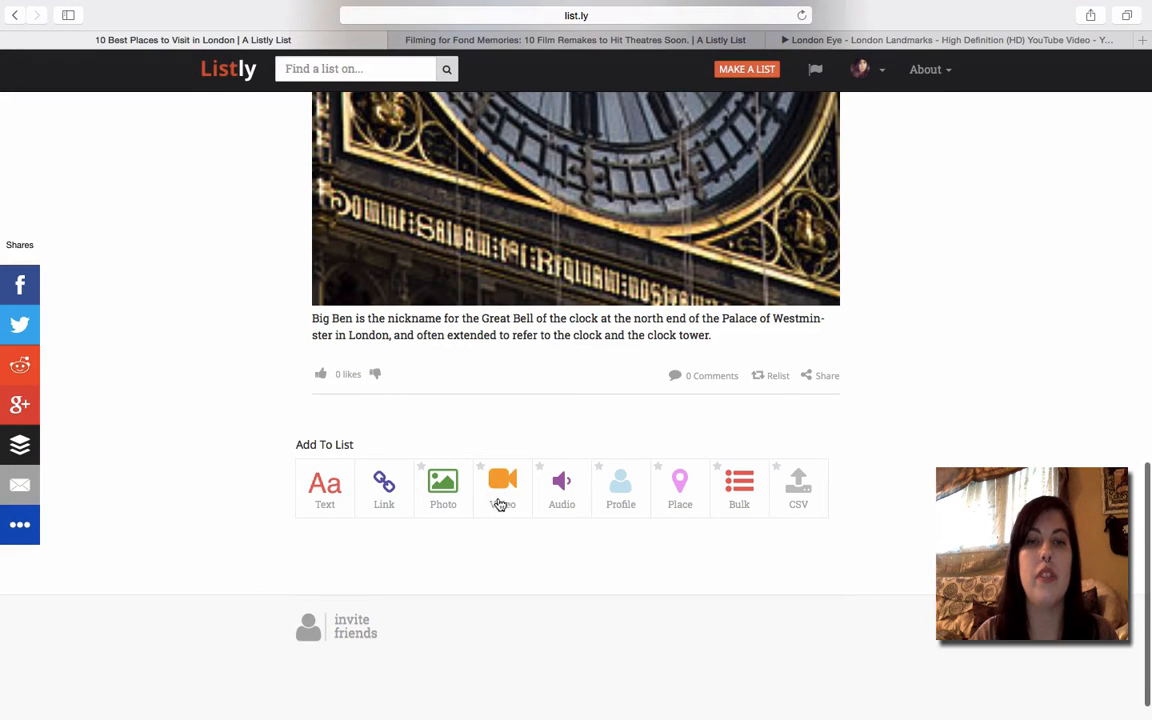
click(500, 504)
right_click(449, 502)
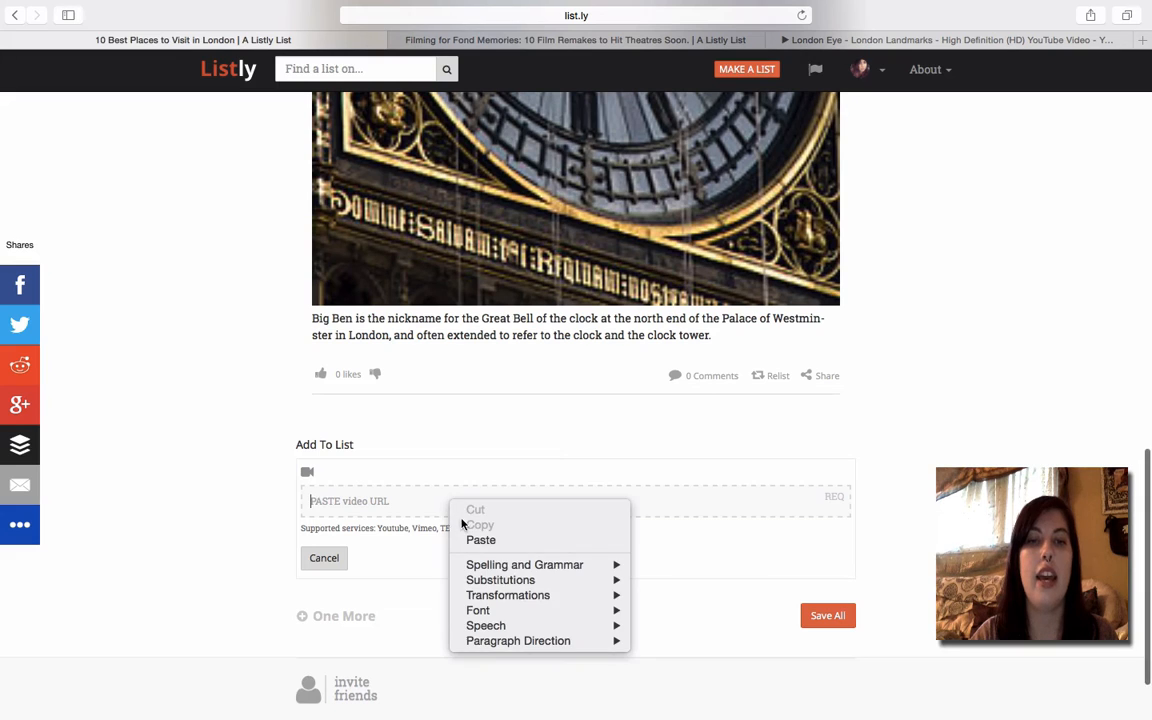
click(470, 538)
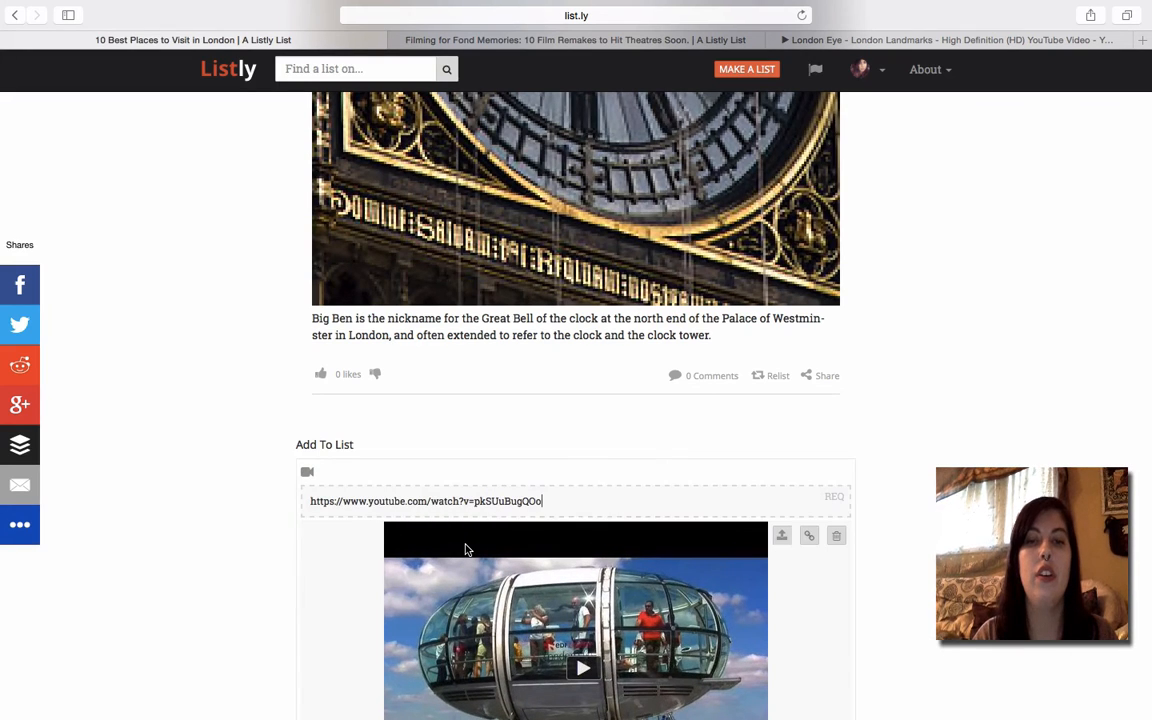
scroll(465, 549, down, 1)
scroll(575, 450, down, 4)
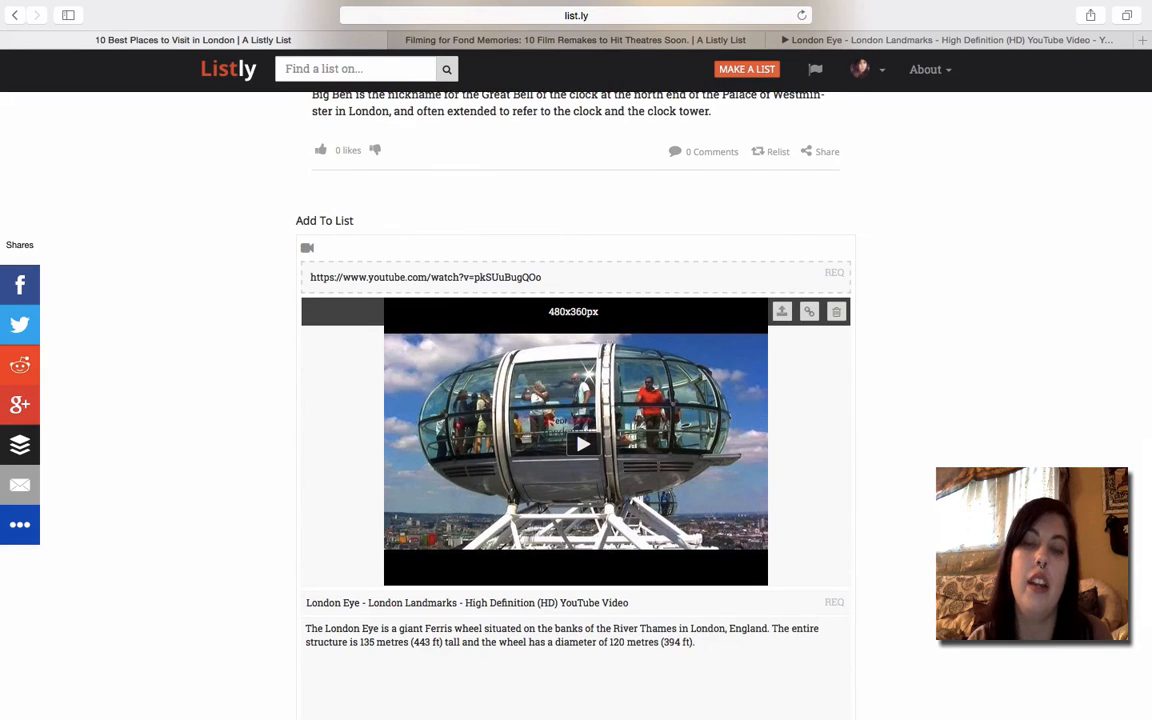
scroll(575, 450, down, 1)
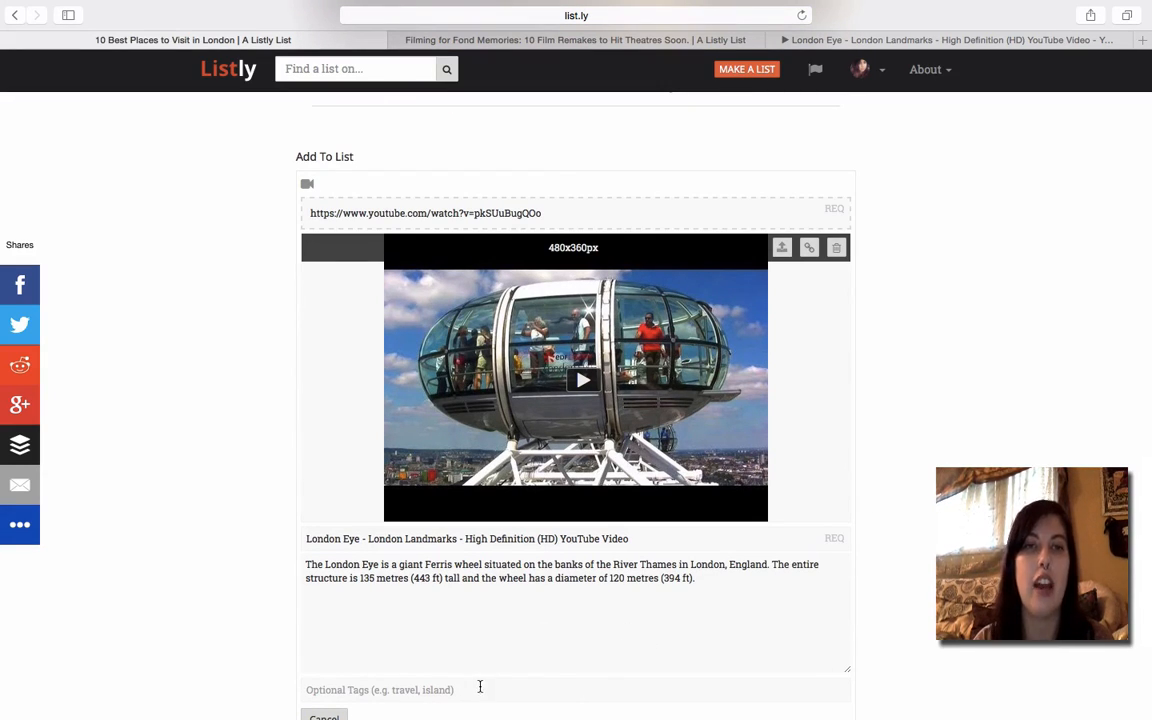
Step: Save the London Eye video item to the London list without tags
scroll(947, 461, down, 3)
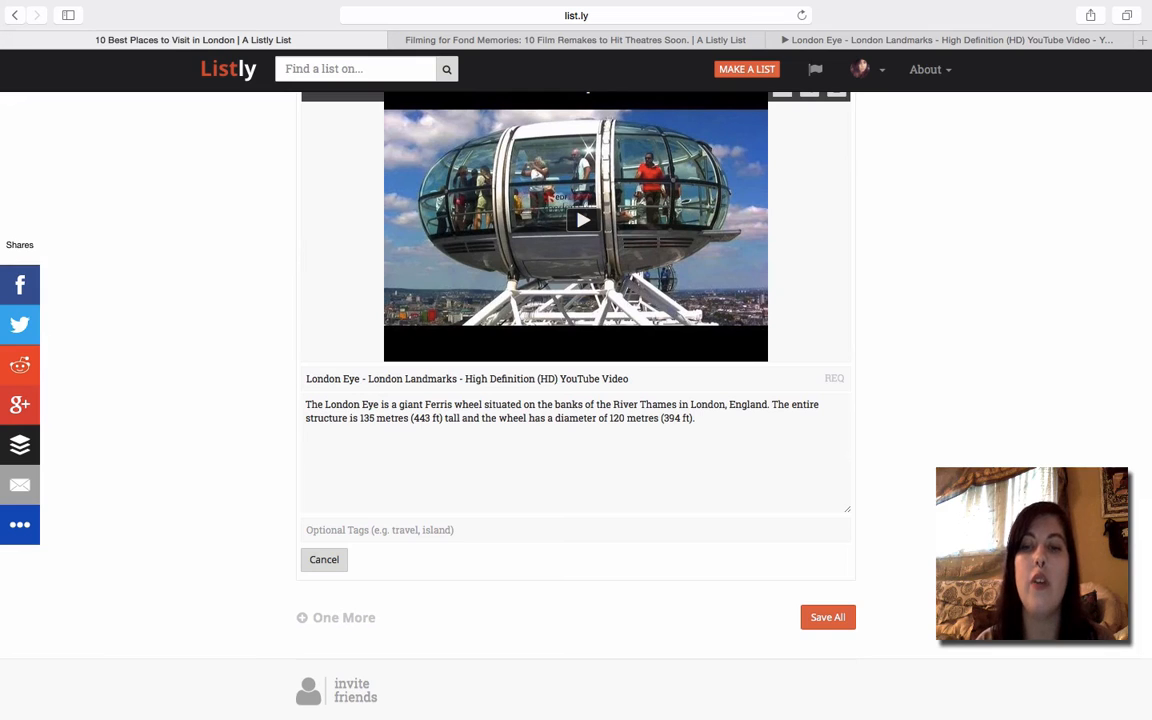
click(820, 625)
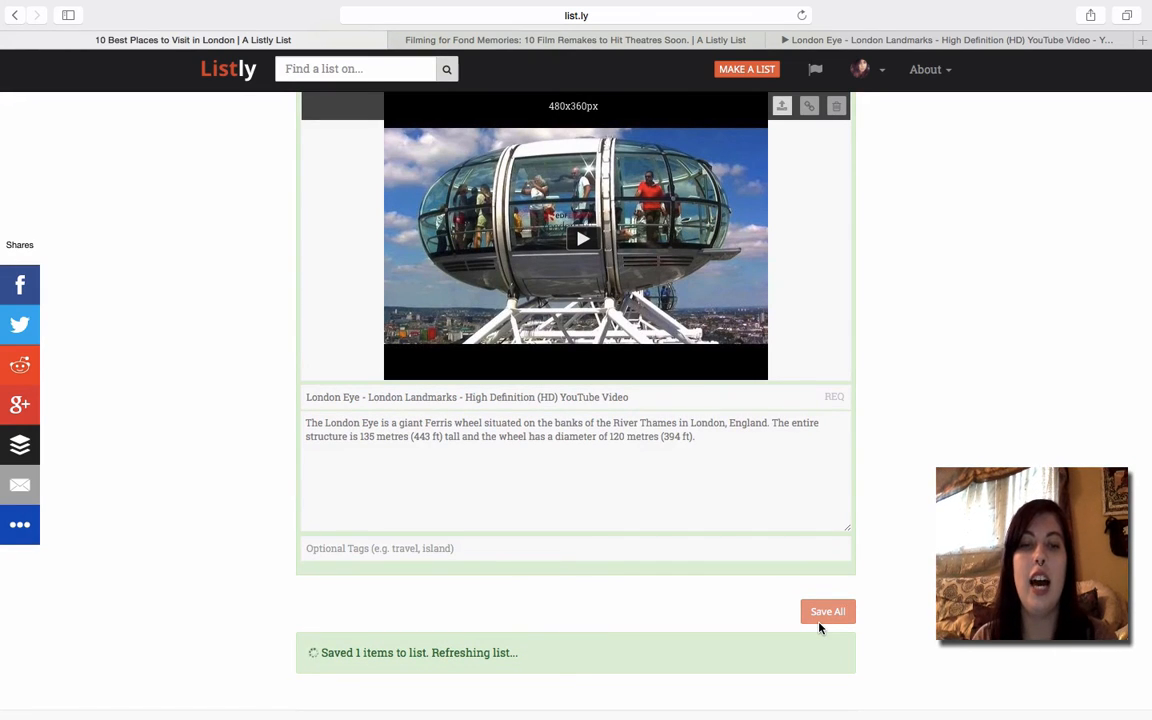
scroll(820, 628, down, 3)
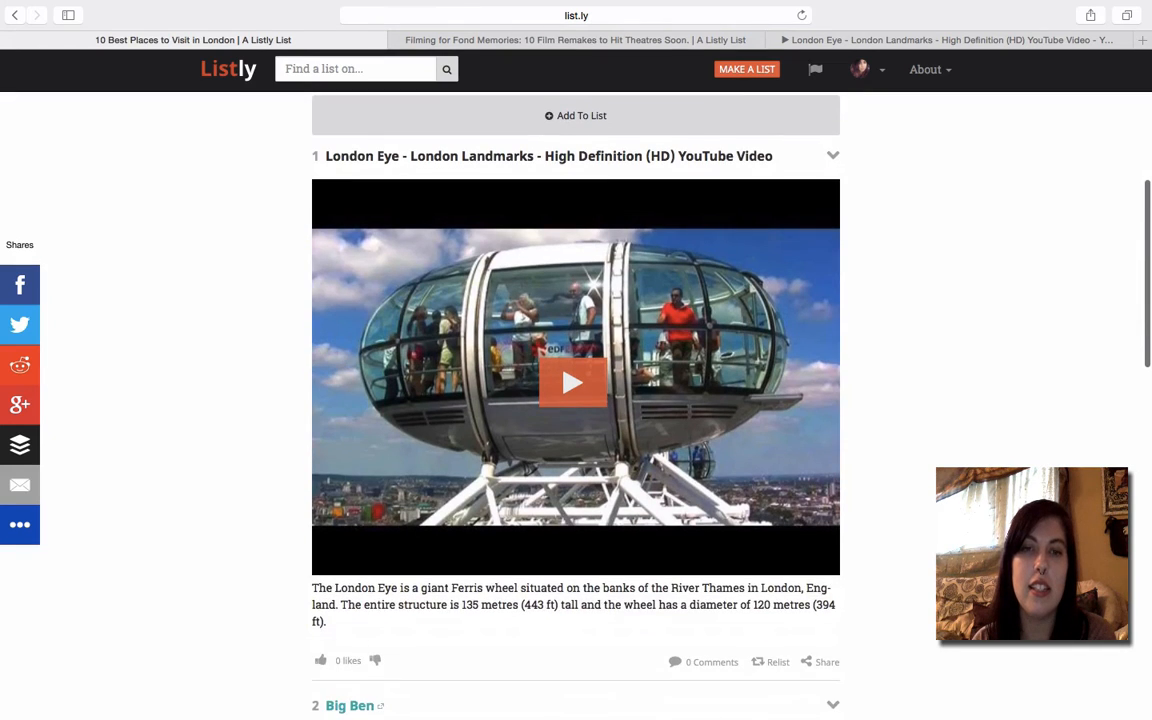
Step: Review the finished London list from the London Eye and Big Ben items to the add-item options and the list header
scroll(576, 400, up, 3)
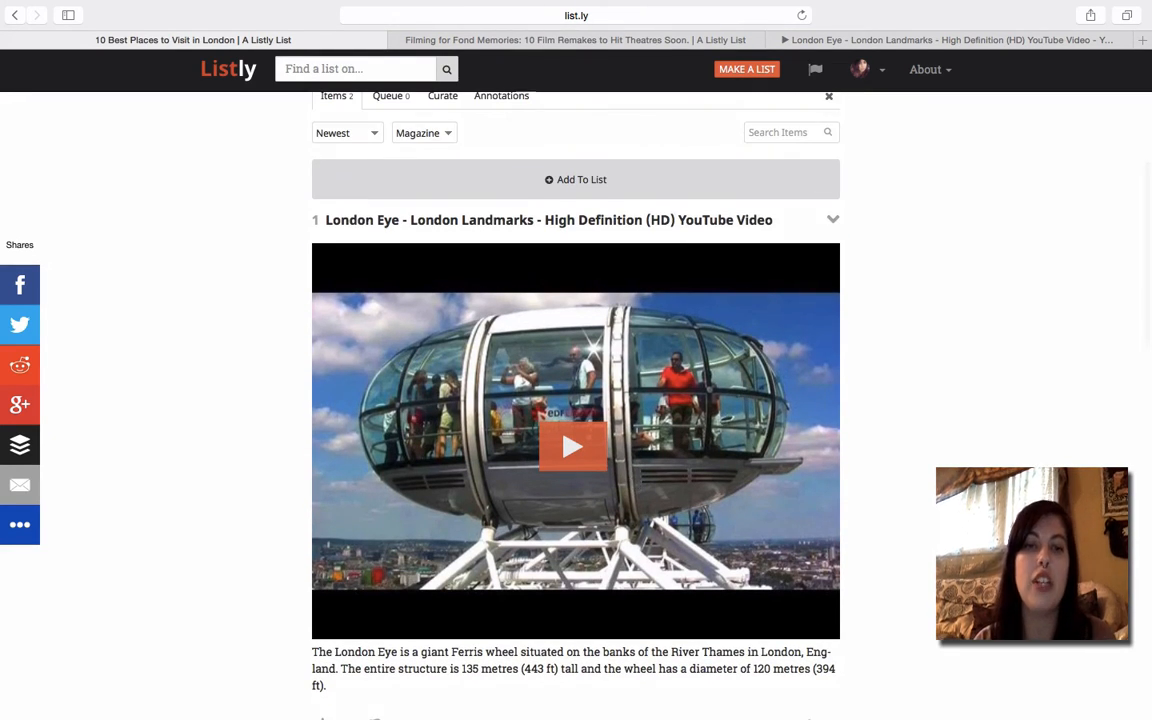
scroll(196, 291, down, 1)
scroll(311, 621, down, 10)
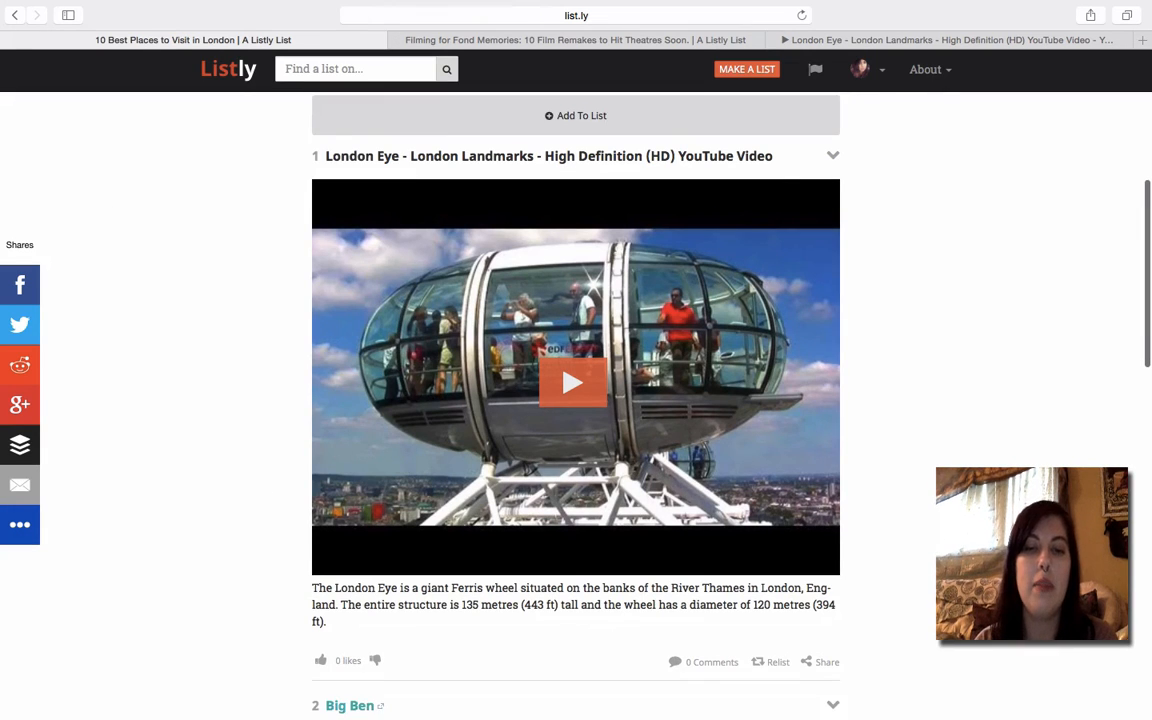
scroll(576, 405, down, 15)
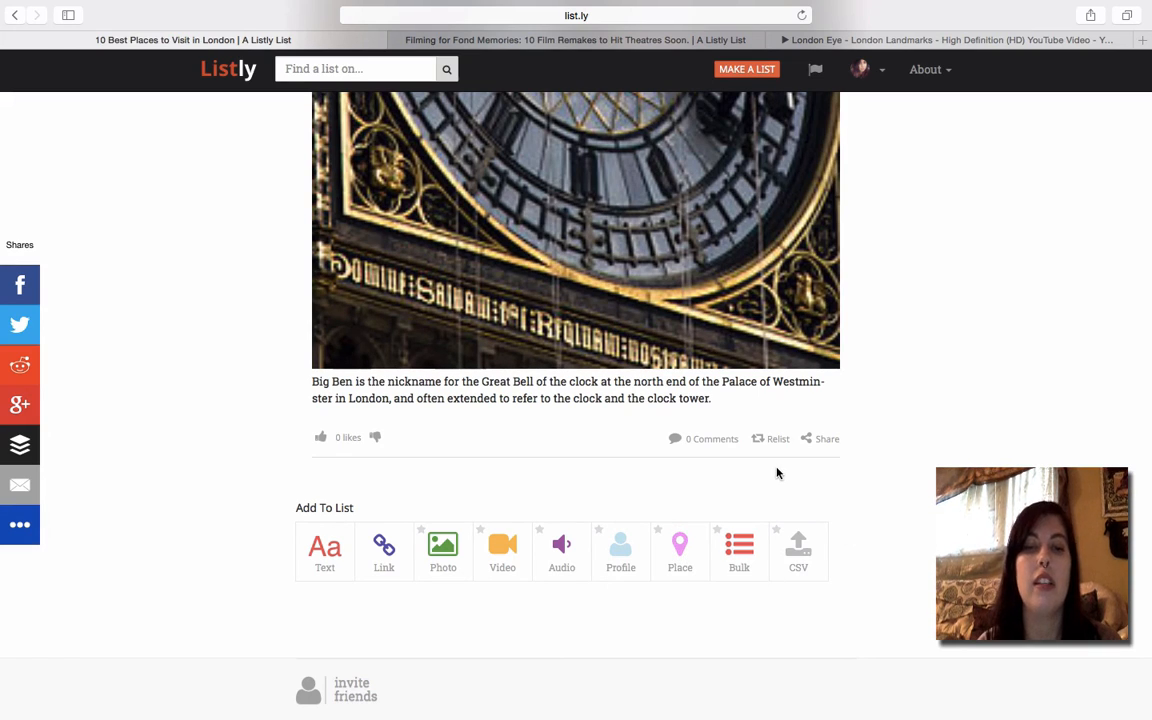
scroll(576, 360, up, 5)
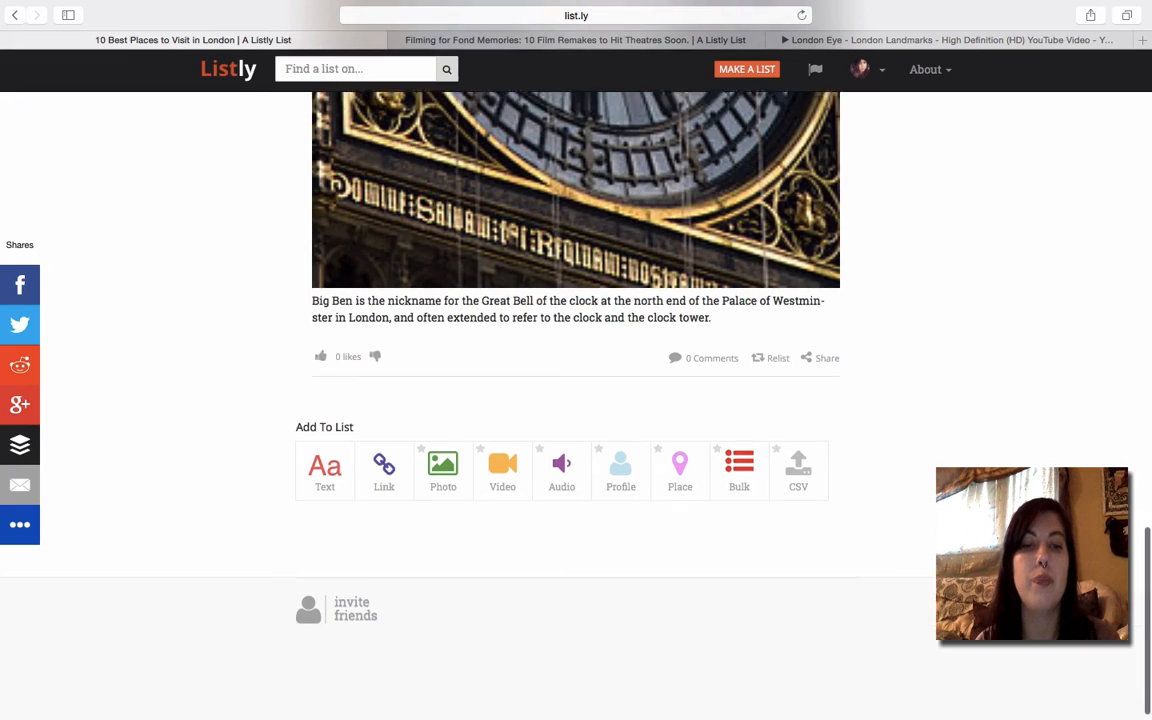
scroll(576, 400, up, 10)
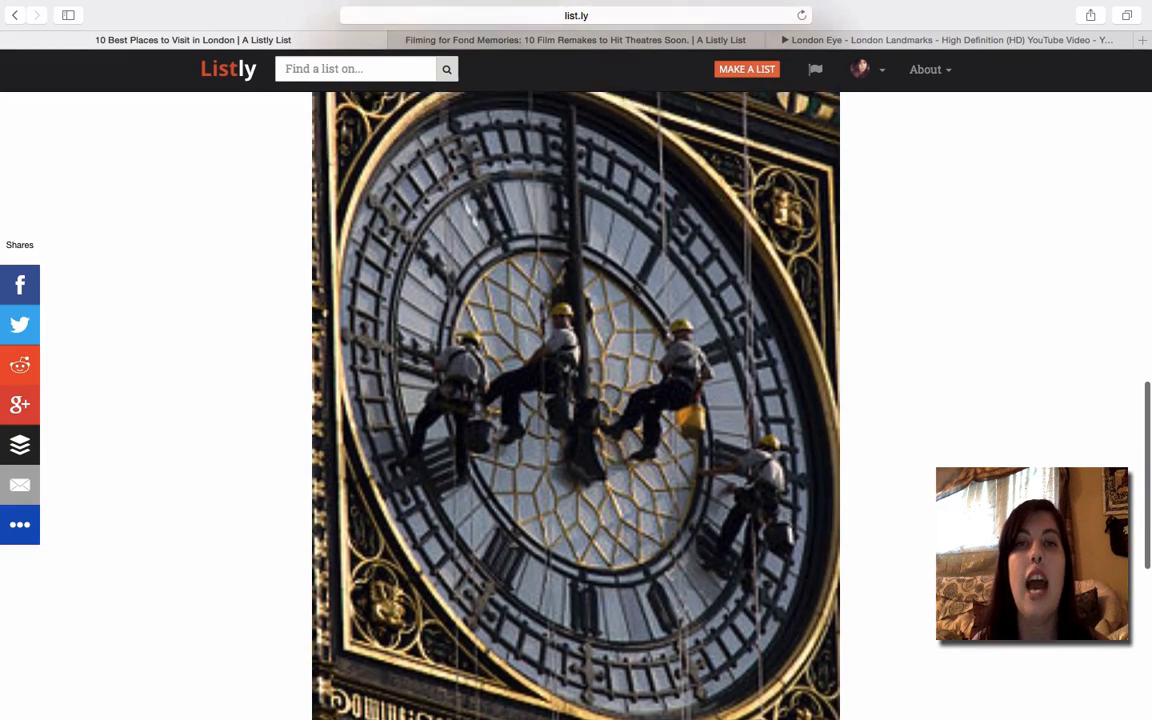
scroll(576, 400, up, 8)
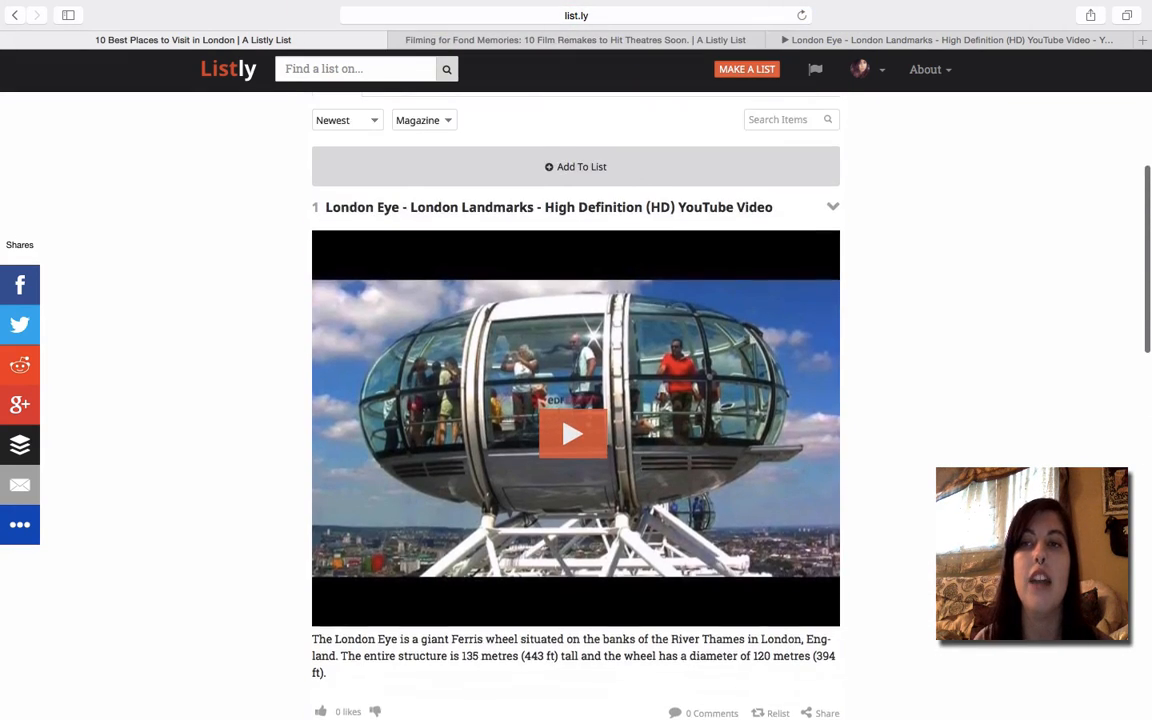
scroll(576, 400, up, 3)
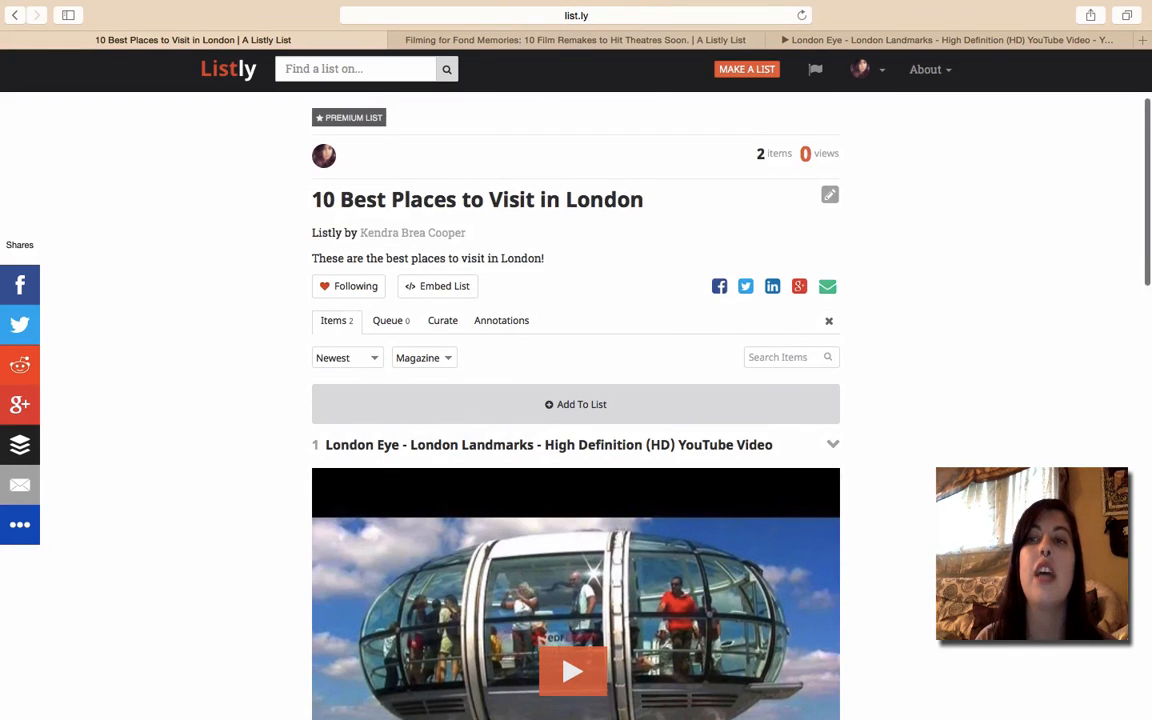
scroll(576, 400, down, 5)
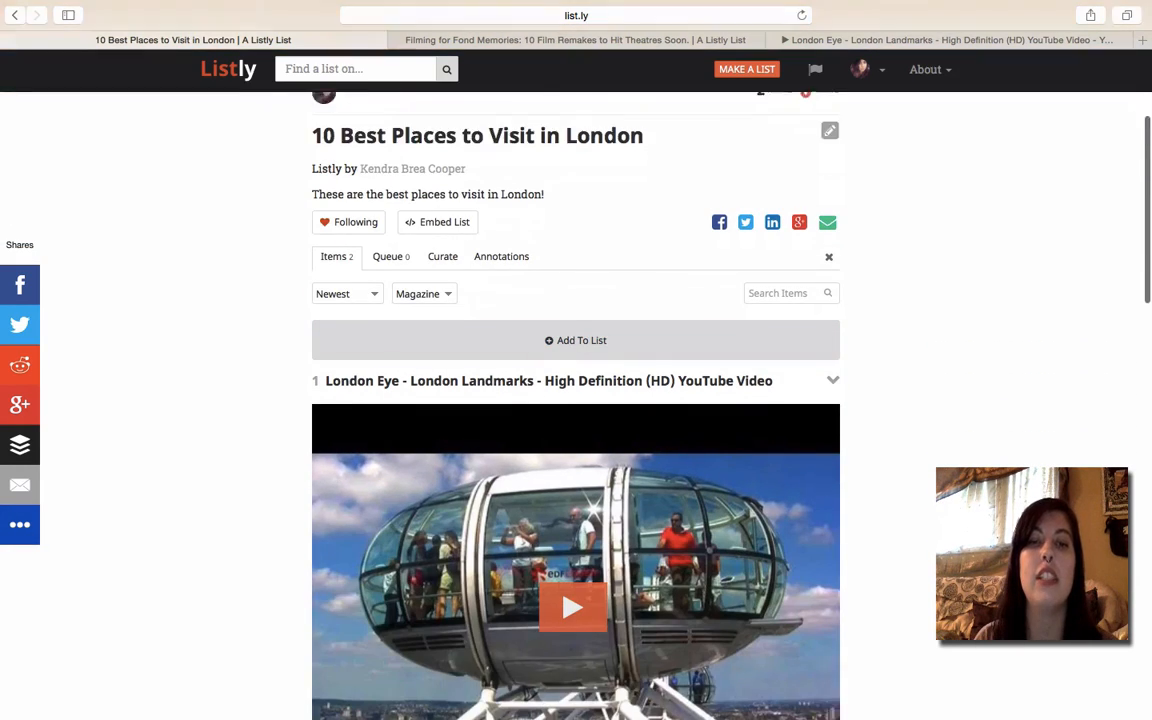
scroll(576, 400, up, 6)
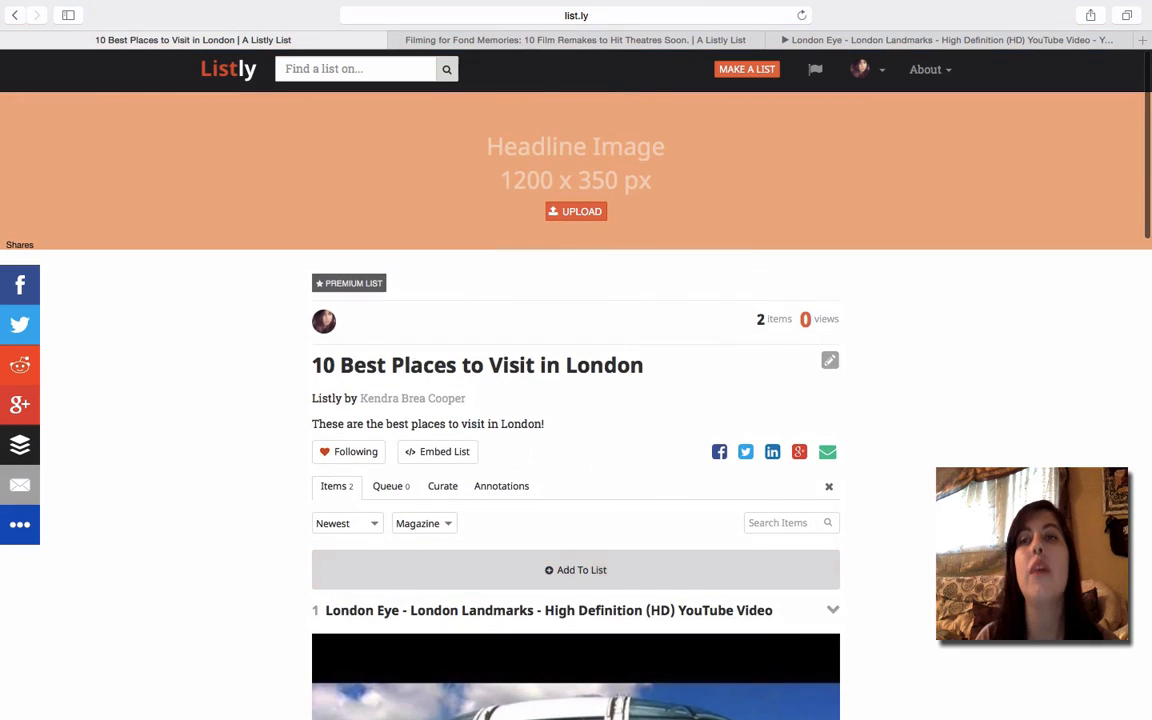
mouse_move(860, 3)
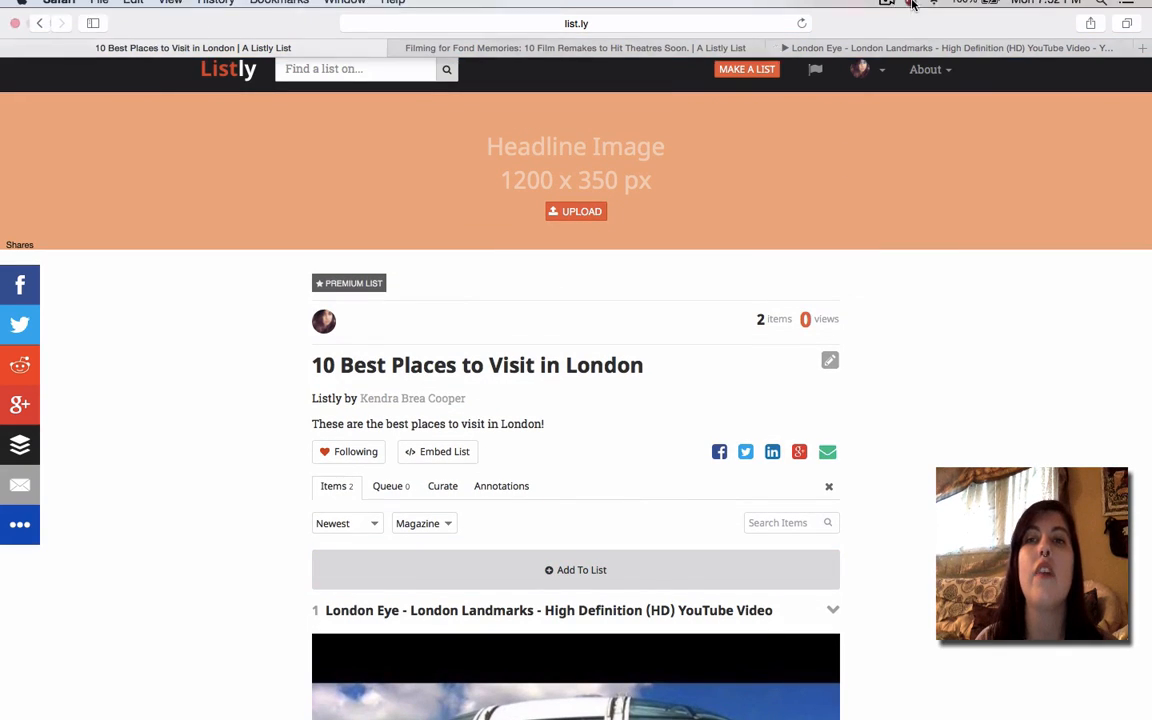